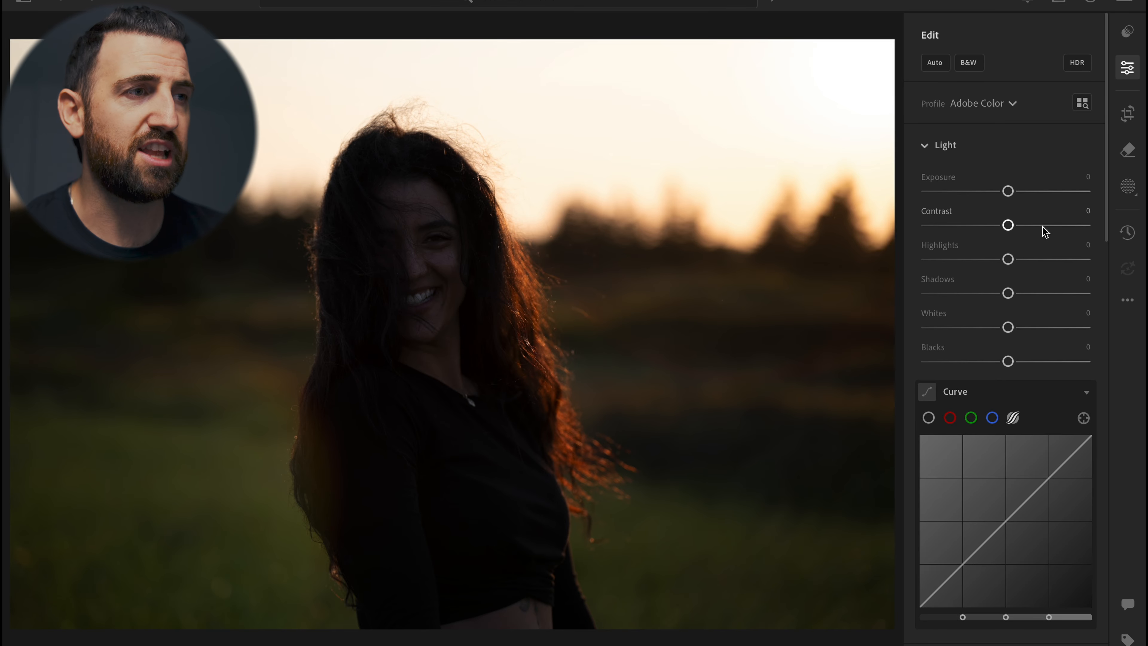
# Examine the tone curve panel, switching between its point curve and parametric curve modes
pyautogui.scroll(-4, 1044, 232)
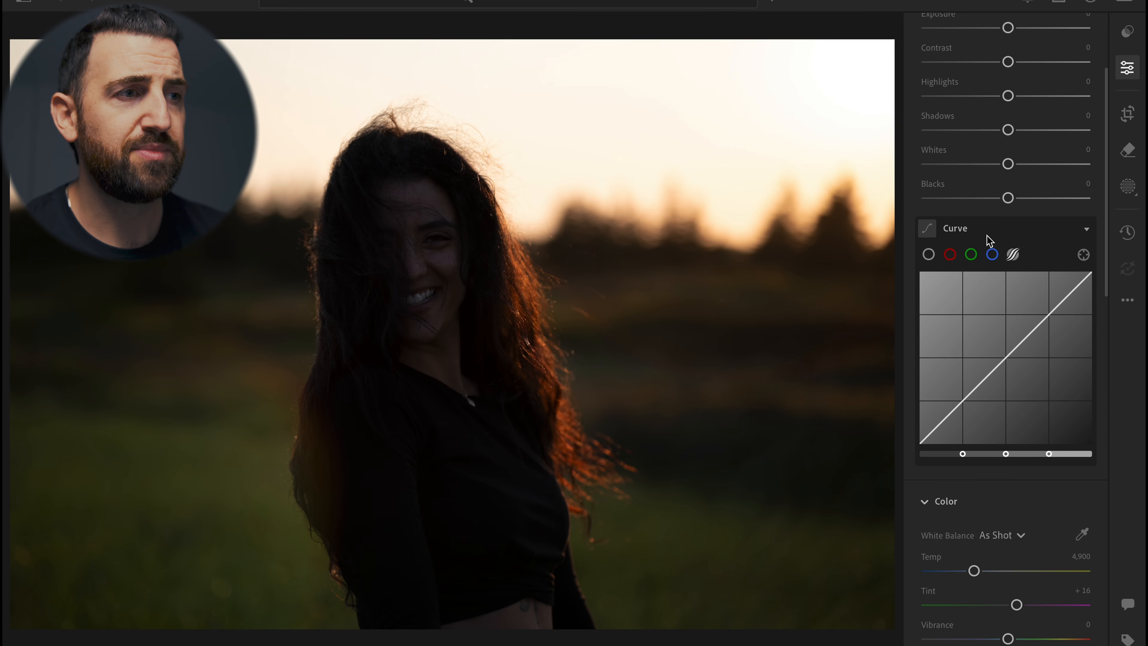
pyautogui.click(929, 254)
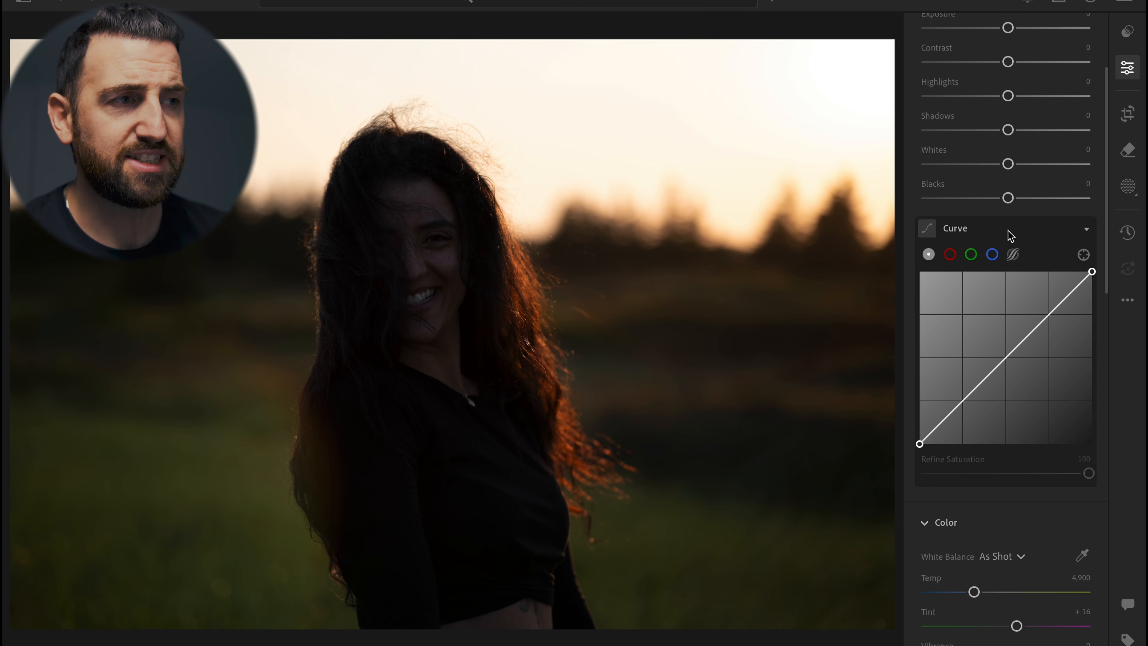
pyautogui.click(1015, 256)
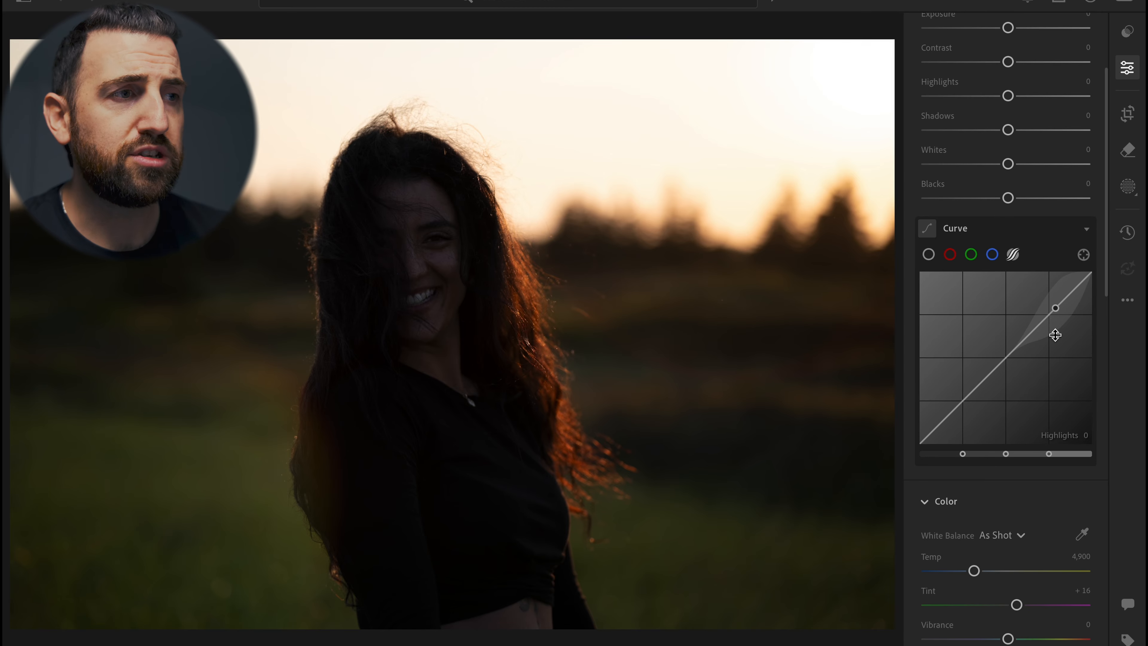
pyautogui.click(928, 254)
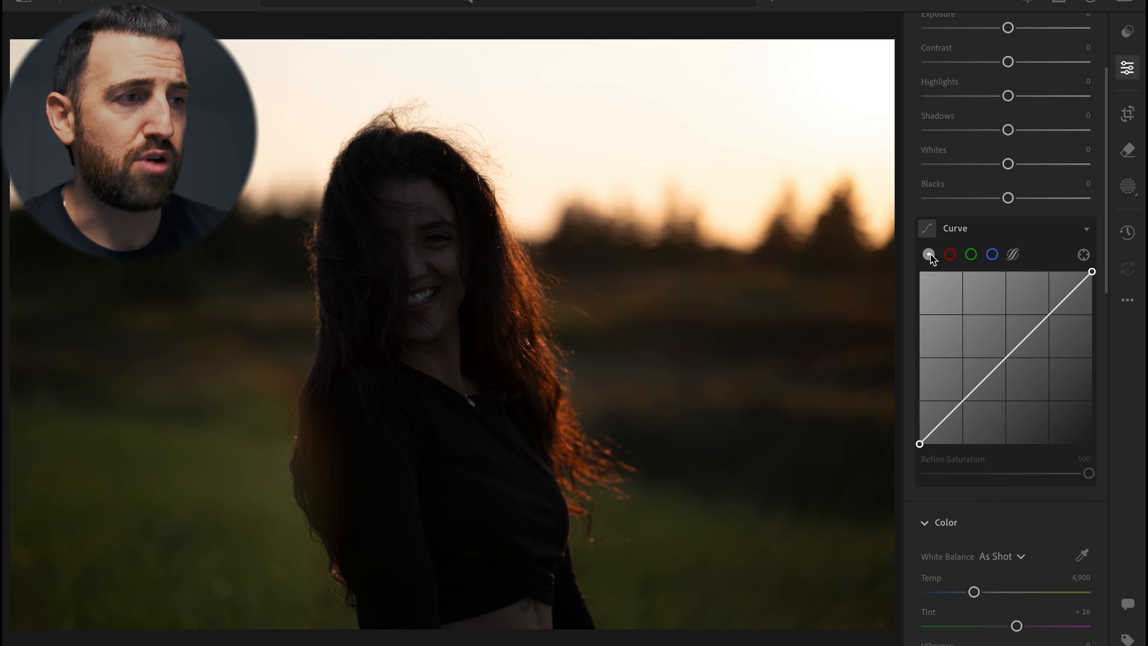
pyautogui.moveTo(963, 409)
pyautogui.mouseDown()
pyautogui.moveTo(964, 421)
pyautogui.moveTo(949, 361)
pyautogui.moveTo(976, 423)
pyautogui.moveTo(964, 385)
pyautogui.moveTo(964, 398)
pyautogui.mouseUp()
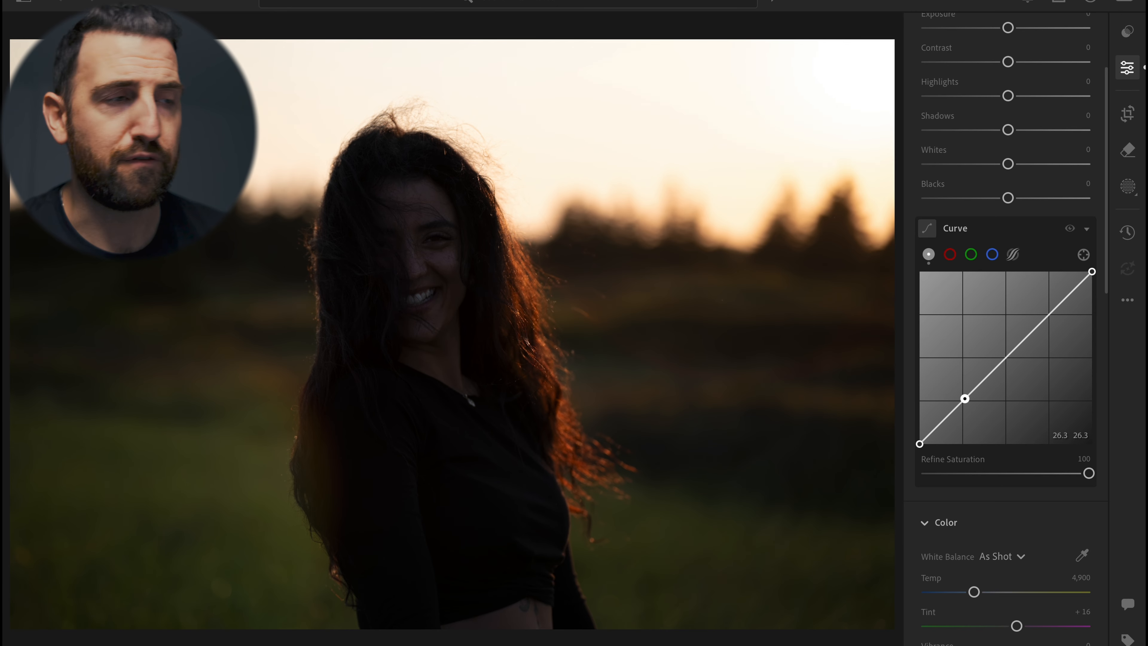
# In the parametric curve, raise Shadows to +100 and Darks to +48, lift Lights, lower Highlights to -32, and compare before/after
pyautogui.click(1015, 255)
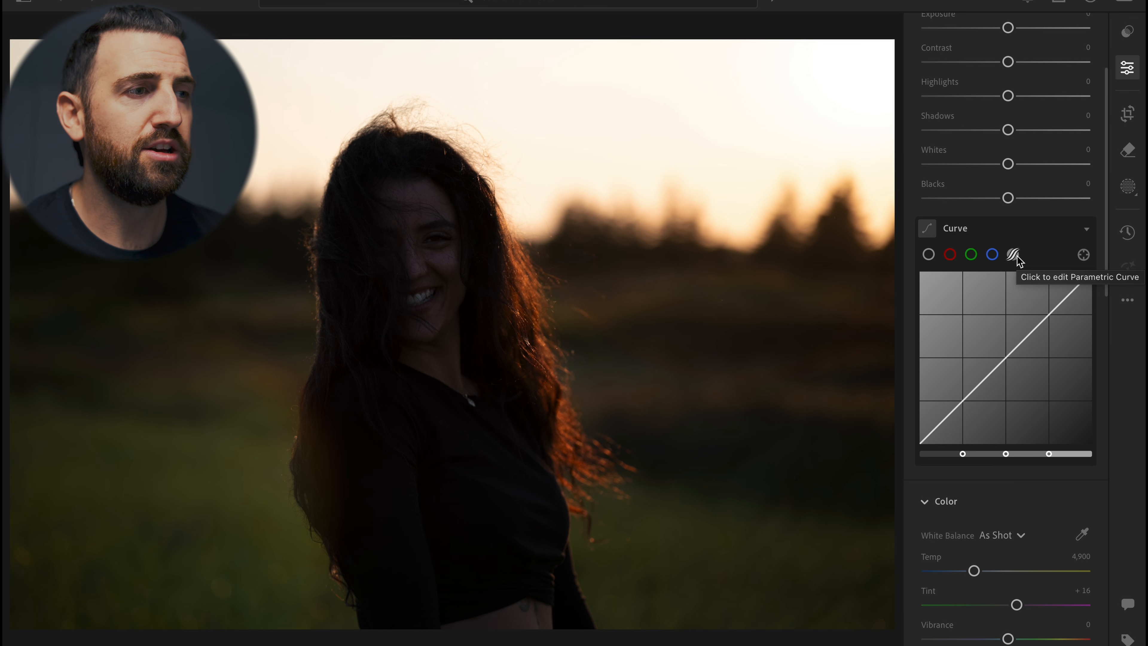
pyautogui.click(1015, 255)
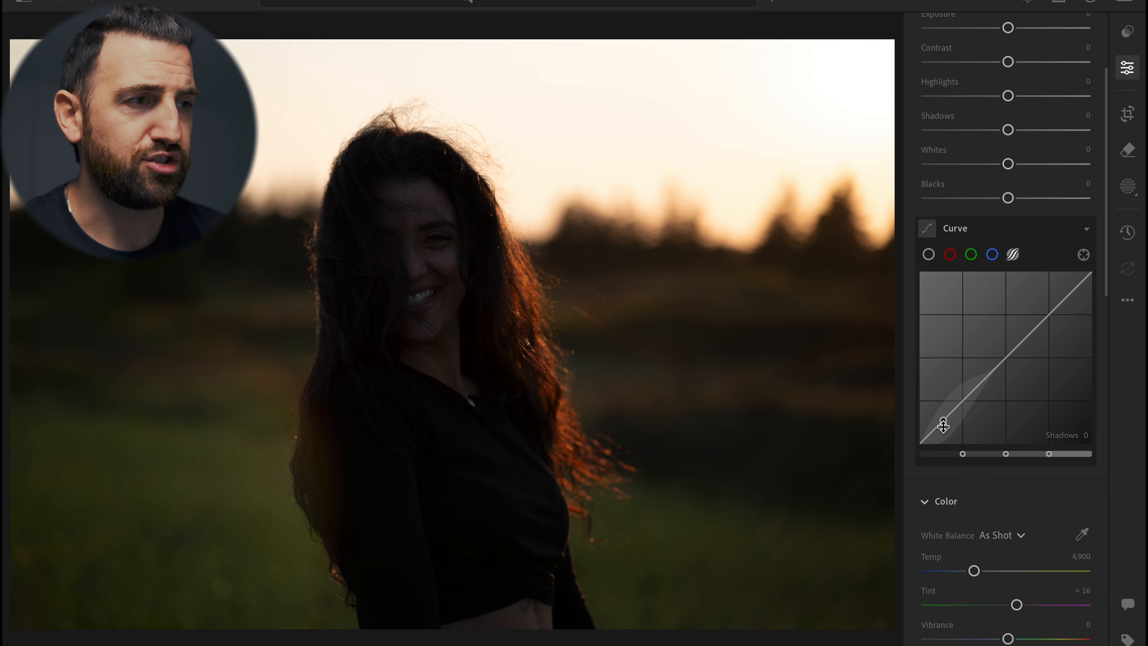
pyautogui.moveTo(943, 425); pyautogui.dragTo(944, 400)
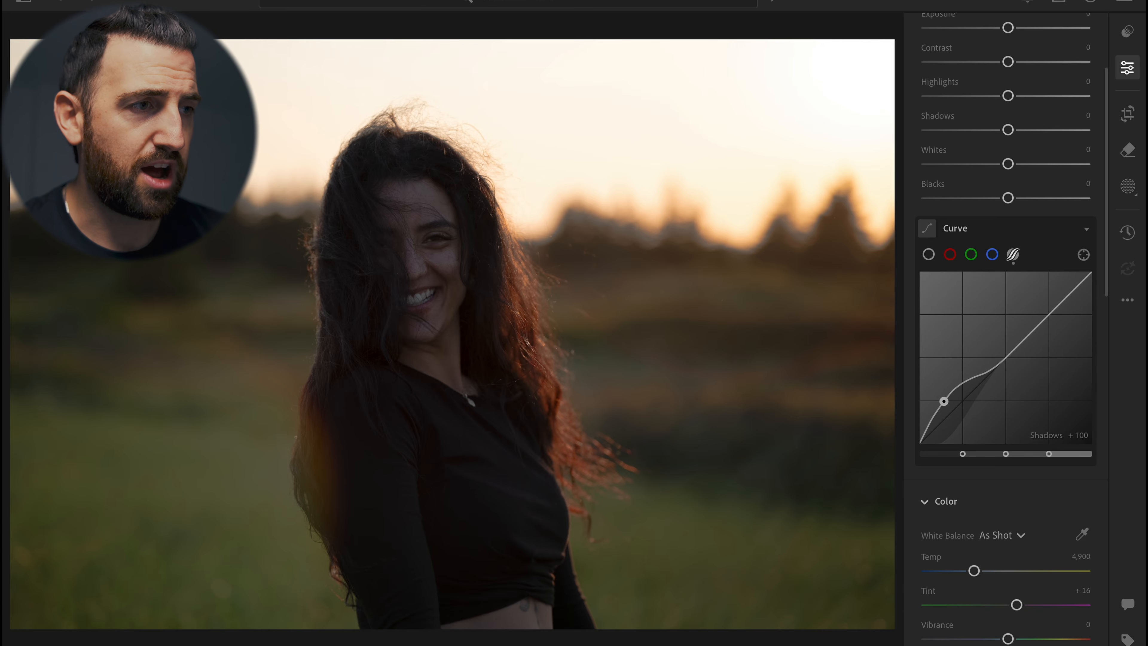
pyautogui.moveTo(977, 378); pyautogui.dragTo(978, 360)
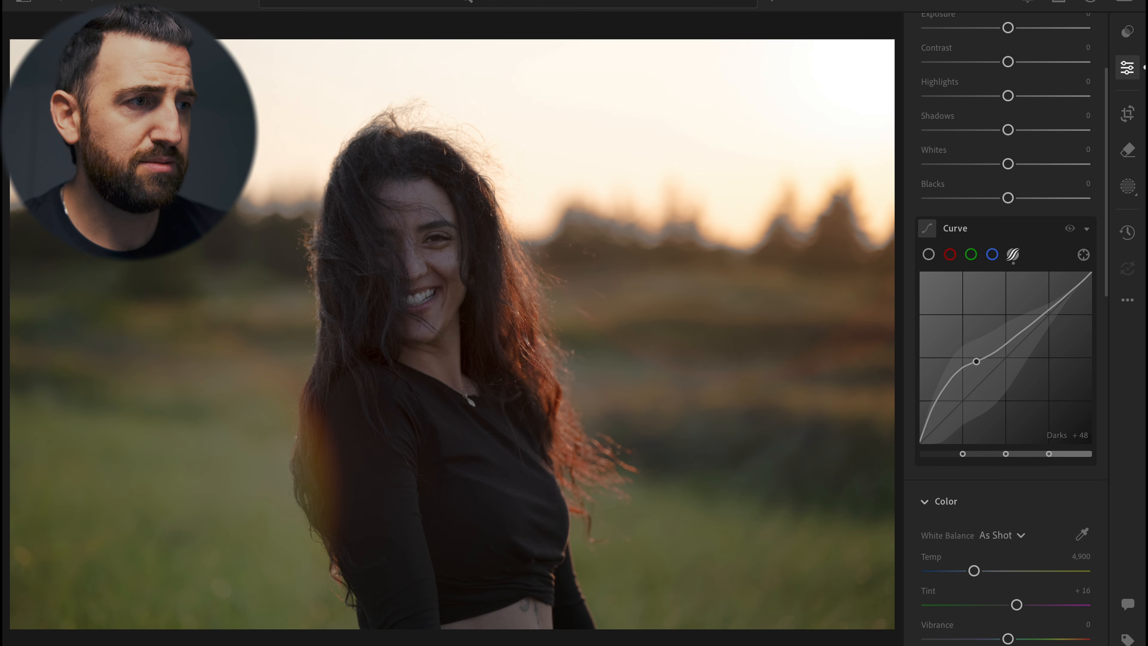
pyautogui.moveTo(1029, 321); pyautogui.dragTo(1029, 307)
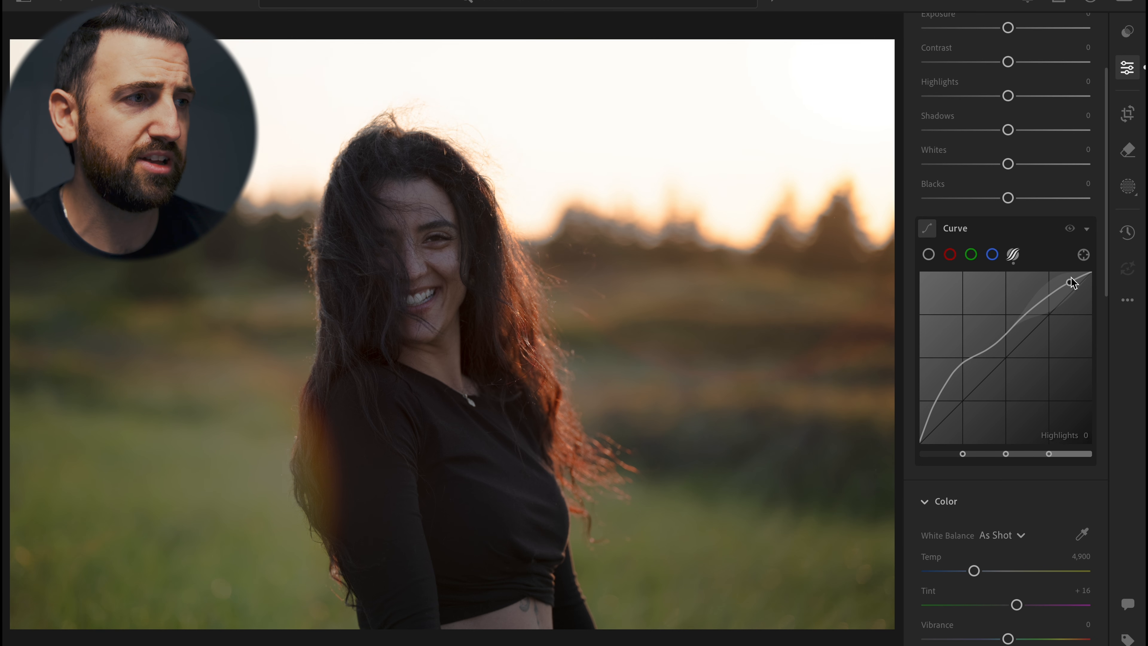
pyautogui.moveTo(1075, 281); pyautogui.dragTo(1073, 283)
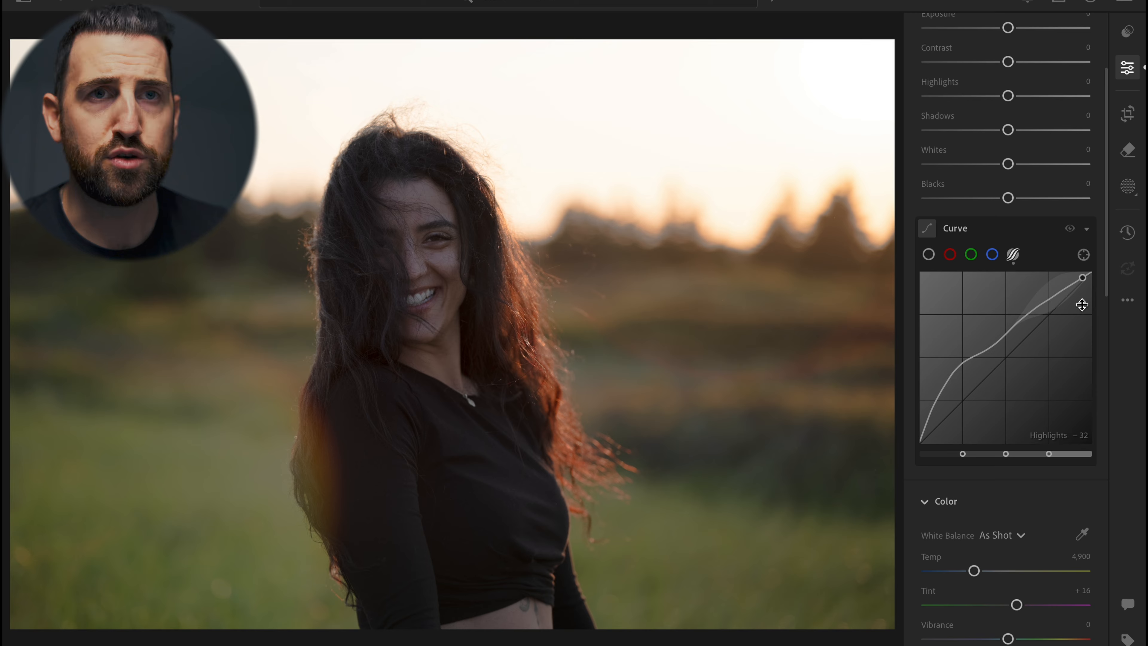
pyautogui.press('\\')
pyautogui.press('\\')
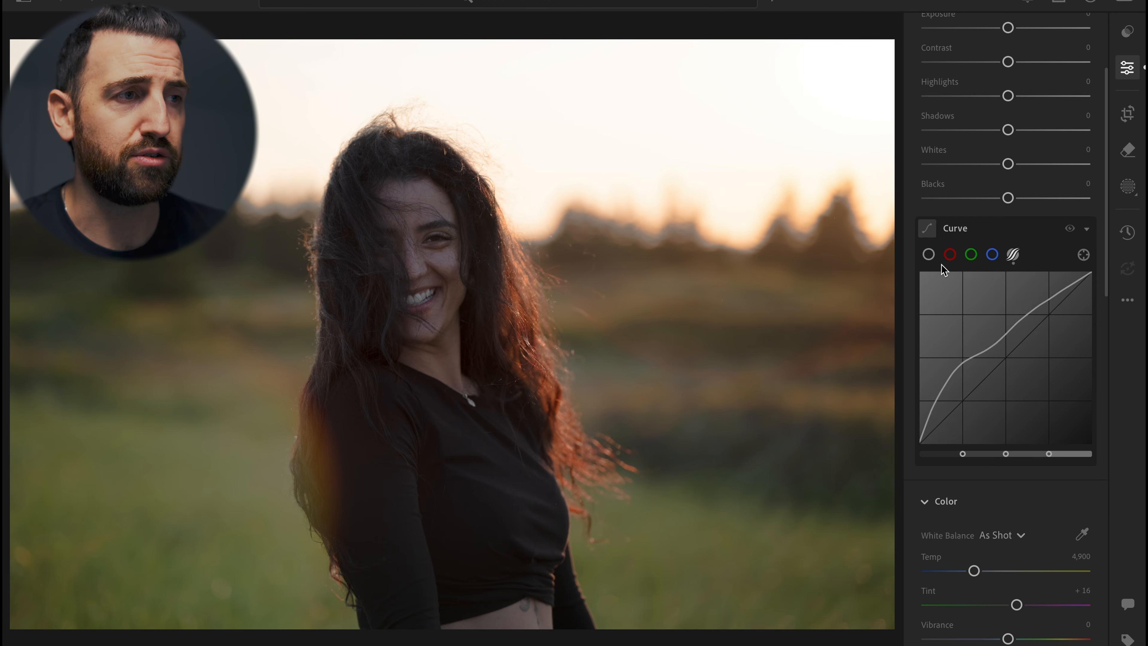
# Shape a gentle S-curve in the point curve with points near 26/23 and 75/80
pyautogui.click(928, 256)
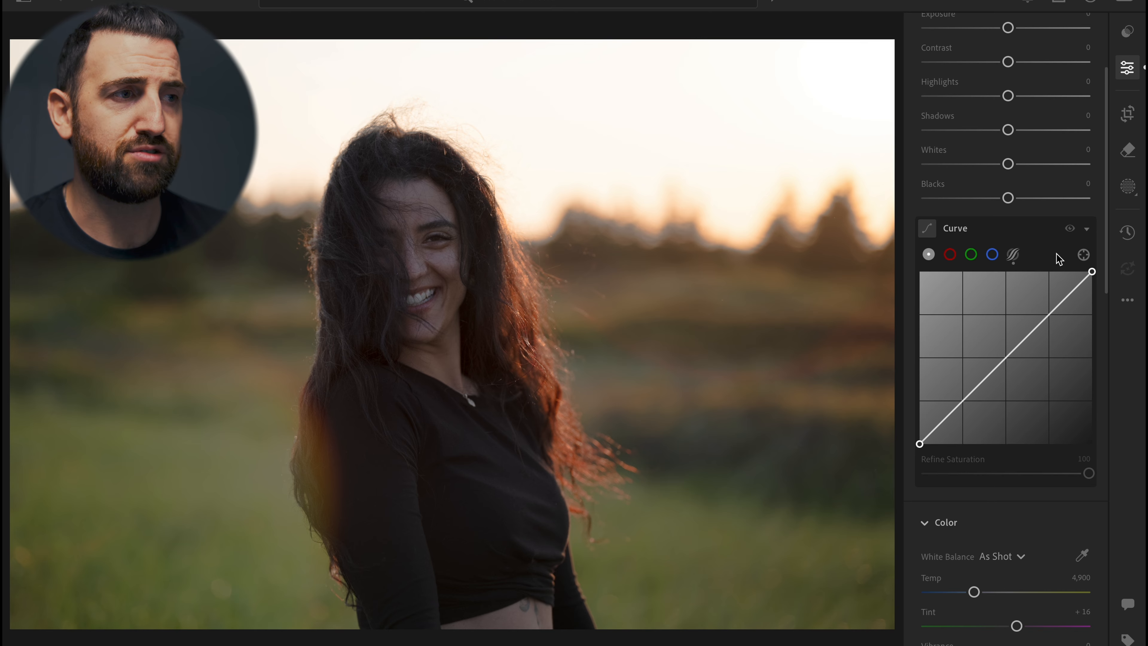
pyautogui.click(1013, 256)
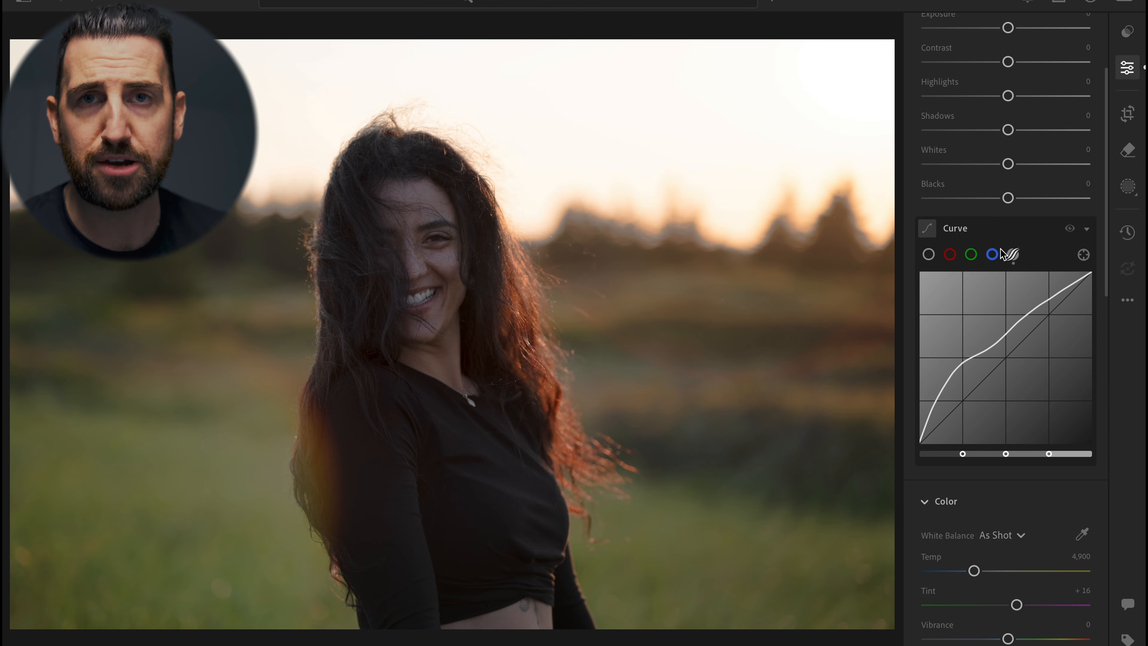
pyautogui.click(929, 254)
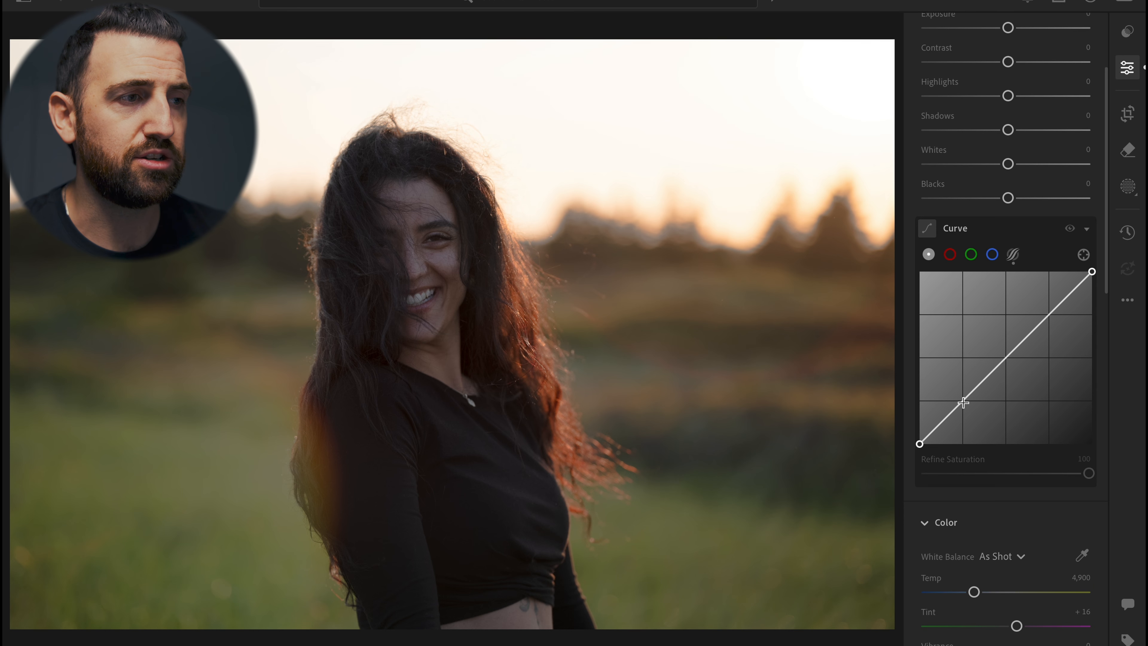
pyautogui.moveTo(963, 402); pyautogui.dragTo(964, 405)
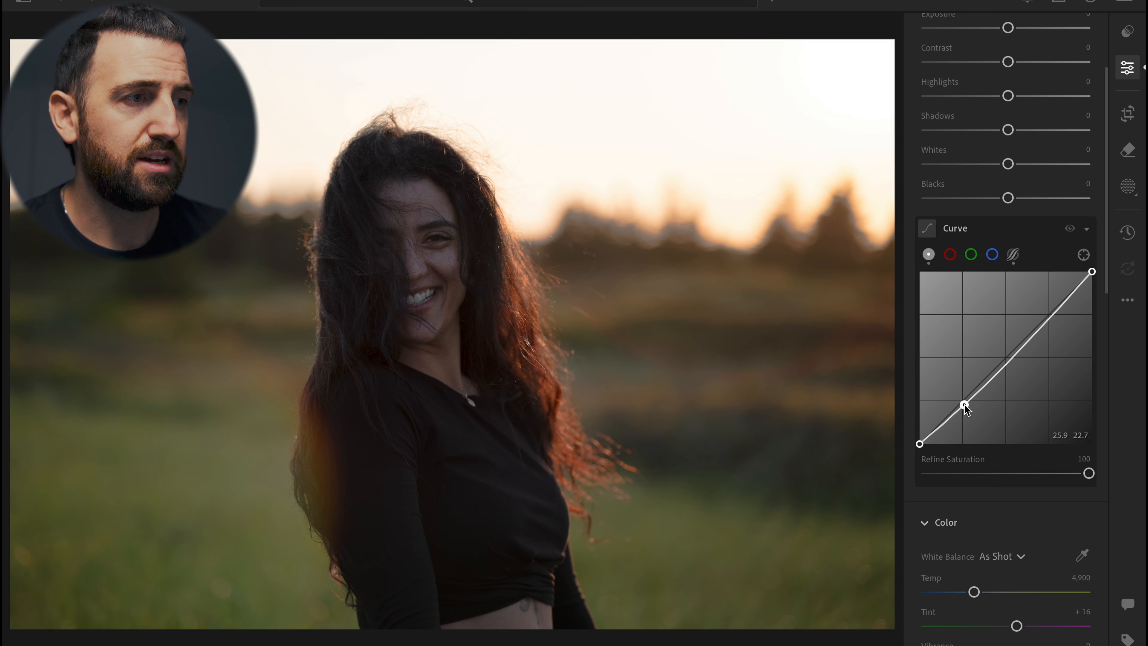
pyautogui.moveTo(1052, 318); pyautogui.dragTo(1049, 307)
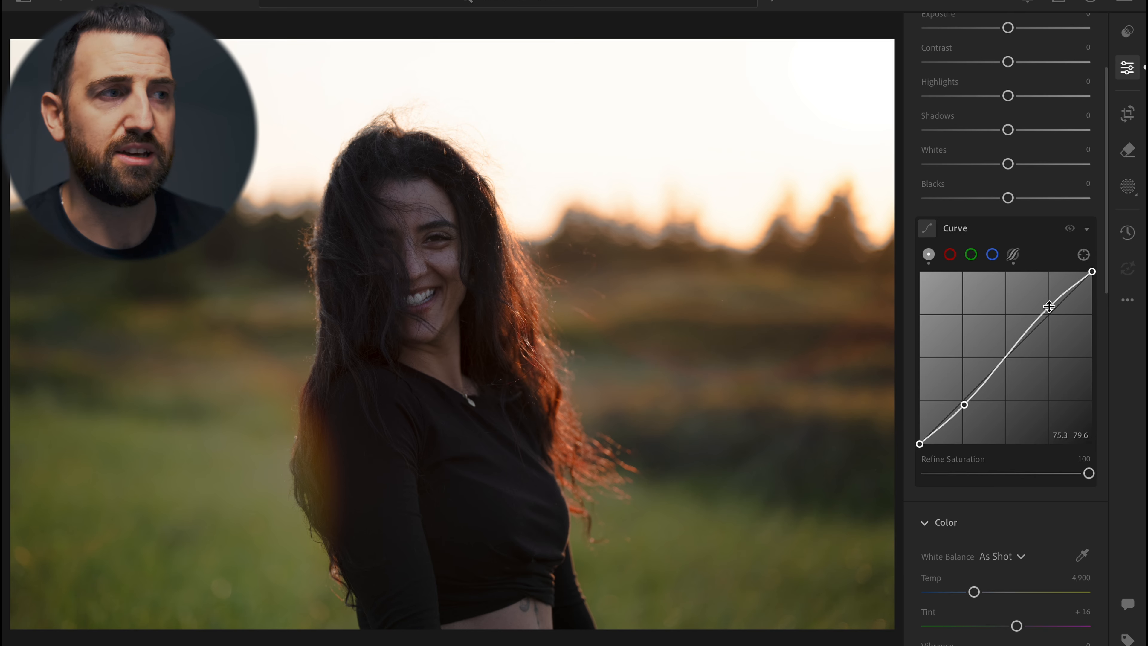
# Set Exposure to +0.16, Contrast +7, Highlights -3, Shadows +11, Whites +5 and Blacks -7
pyautogui.scroll(3, 1049, 307)
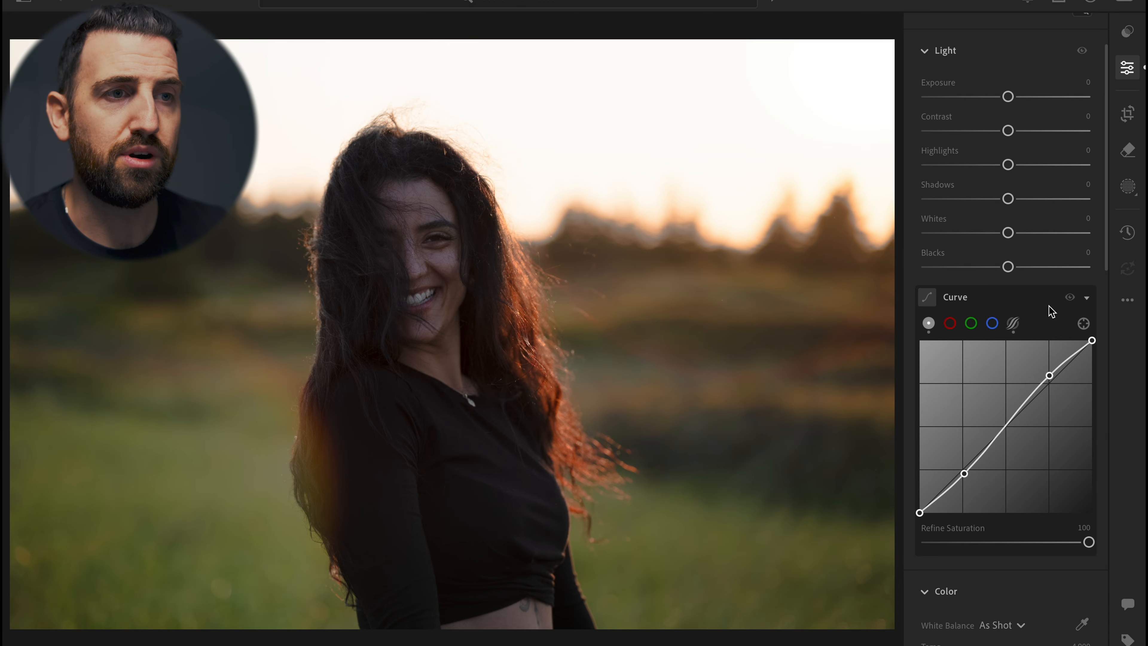
pyautogui.press('\\')
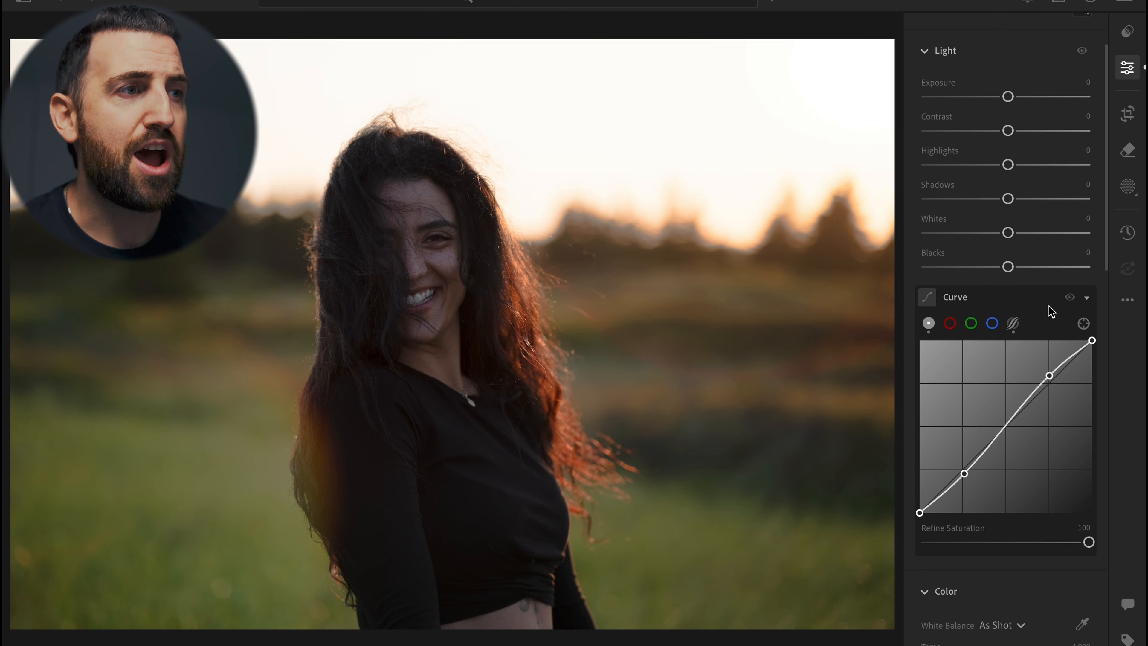
pyautogui.moveTo(1008, 96); pyautogui.dragTo(1014, 131)
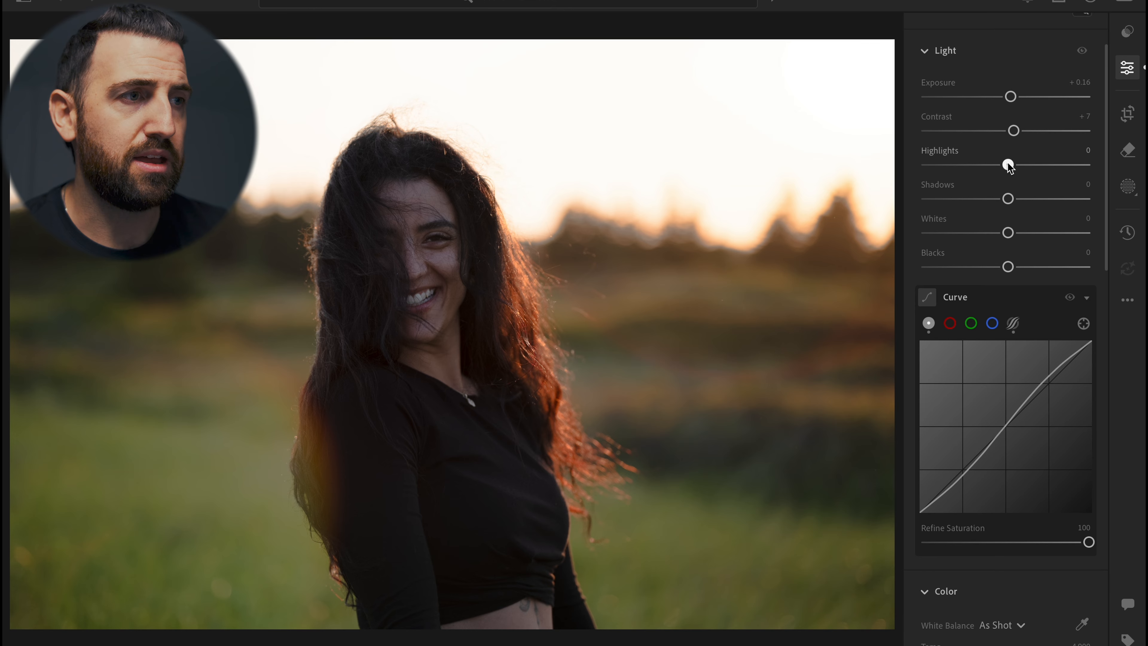
pyautogui.moveTo(1008, 165); pyautogui.dragTo(1017, 199)
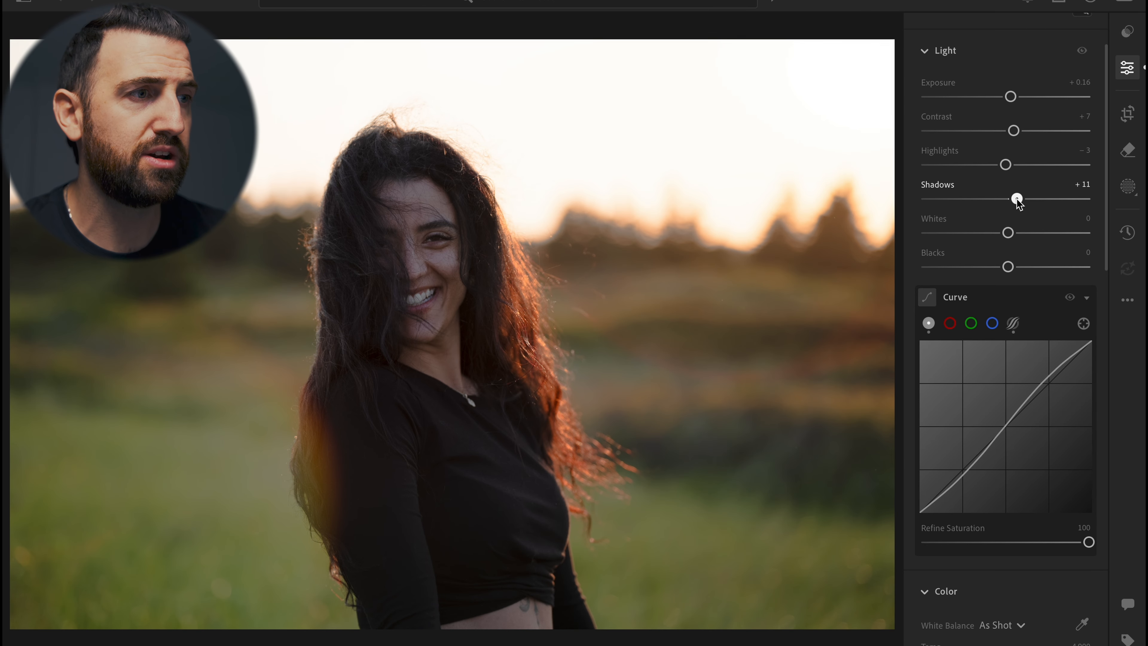
pyautogui.moveTo(1008, 233); pyautogui.dragTo(1003, 268)
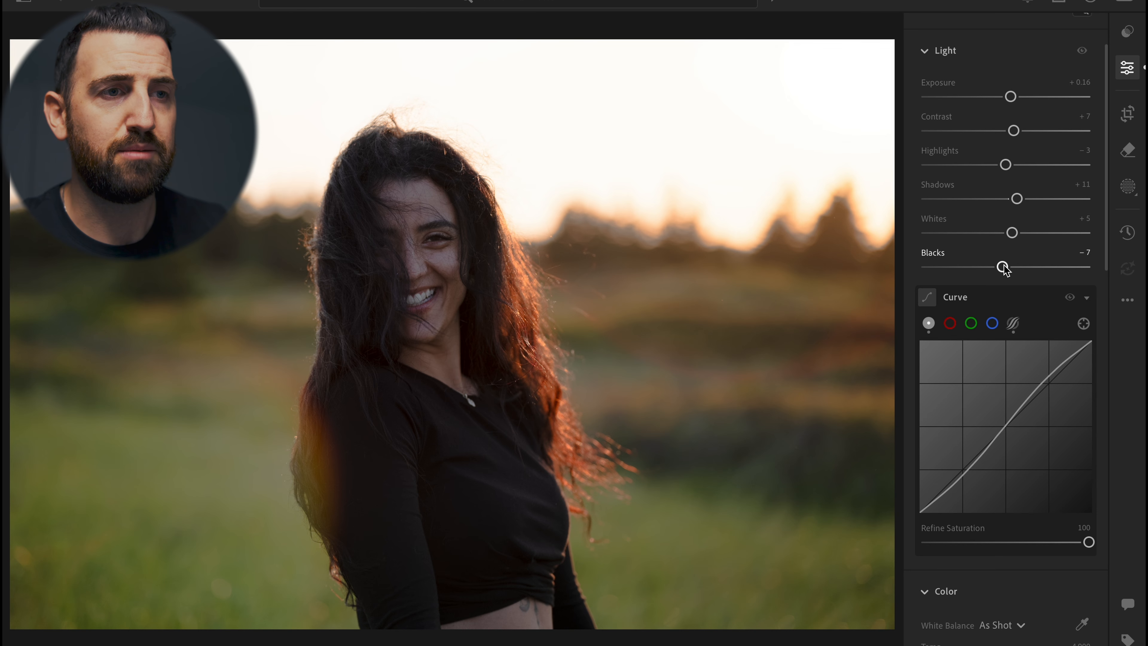
# Compare the edited photo with the original and review the curve and color panels
pyautogui.press('\\')
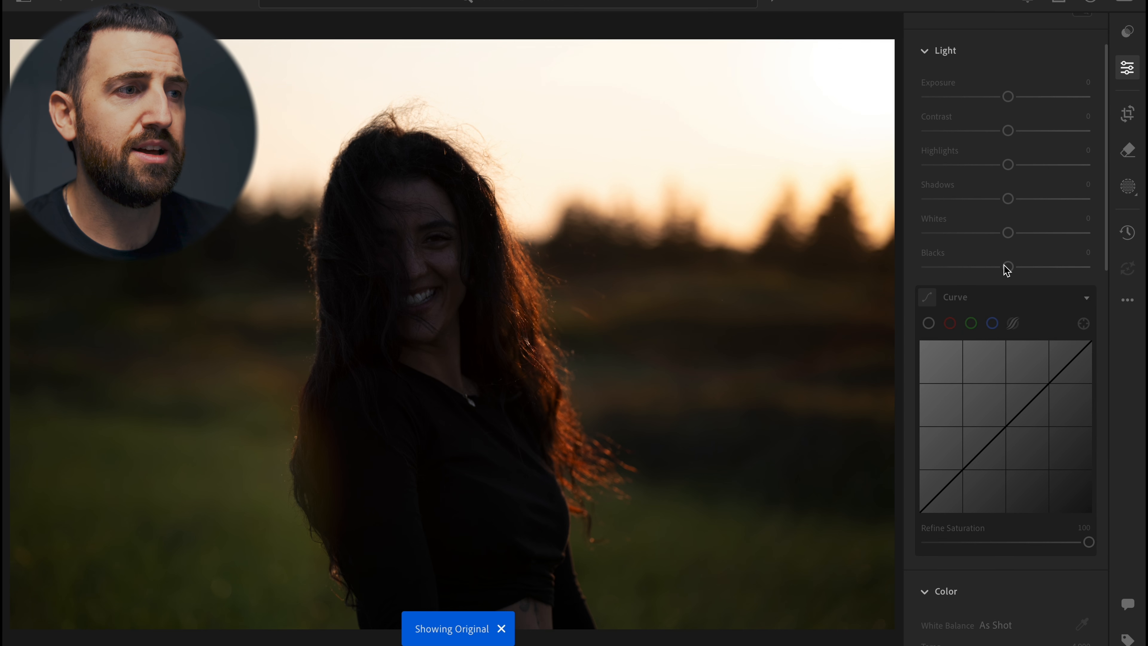
pyautogui.press('\\')
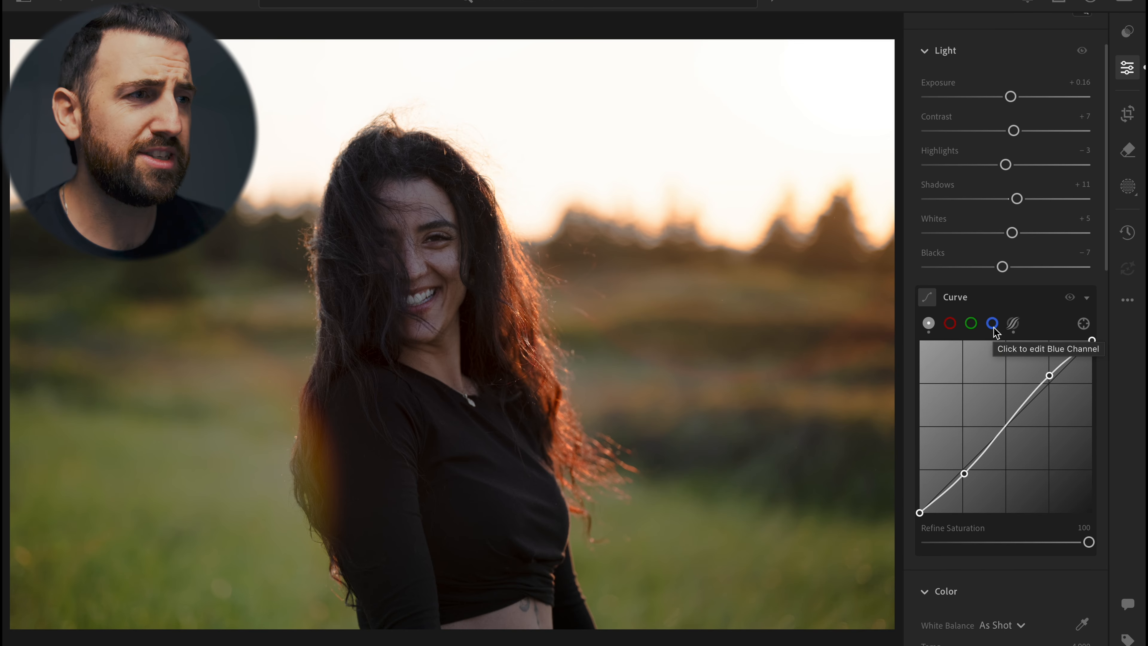
pyautogui.scroll(-5, 994, 332)
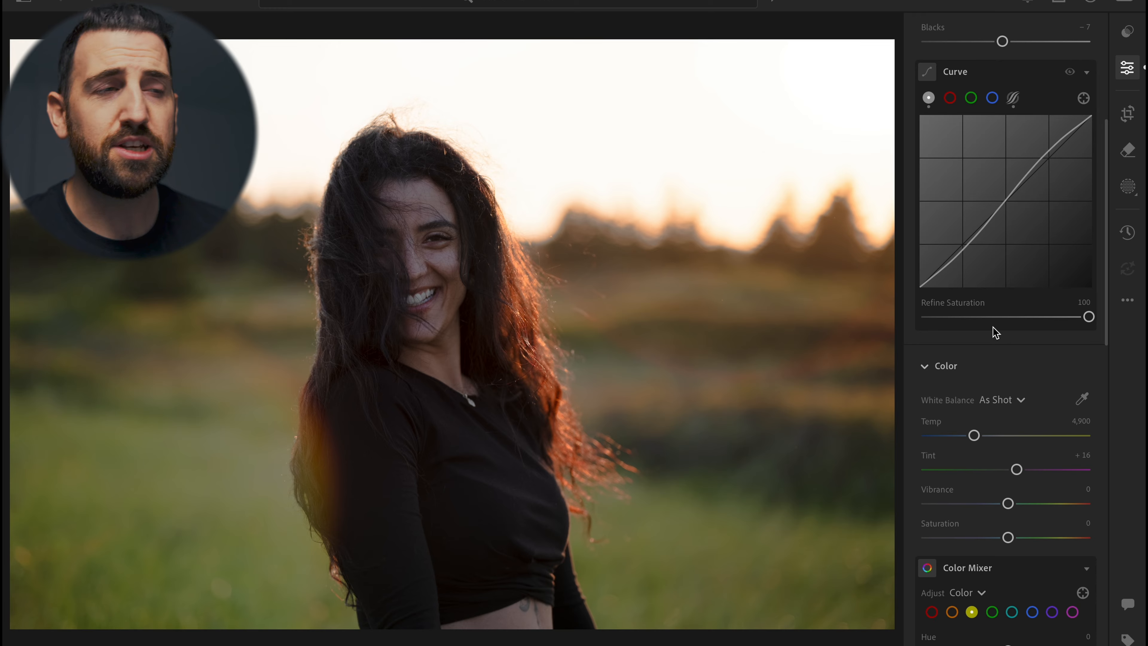
pyautogui.scroll(5, 992, 327)
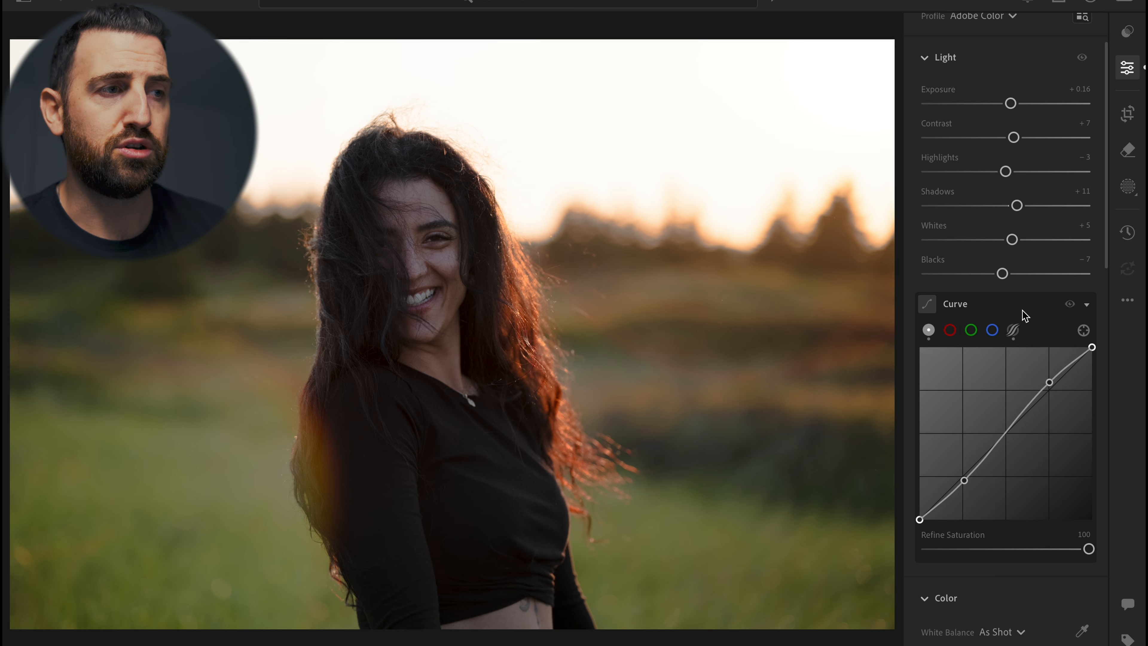
# Nudge the midpoint of the point curve slightly upward
pyautogui.click(1017, 334)
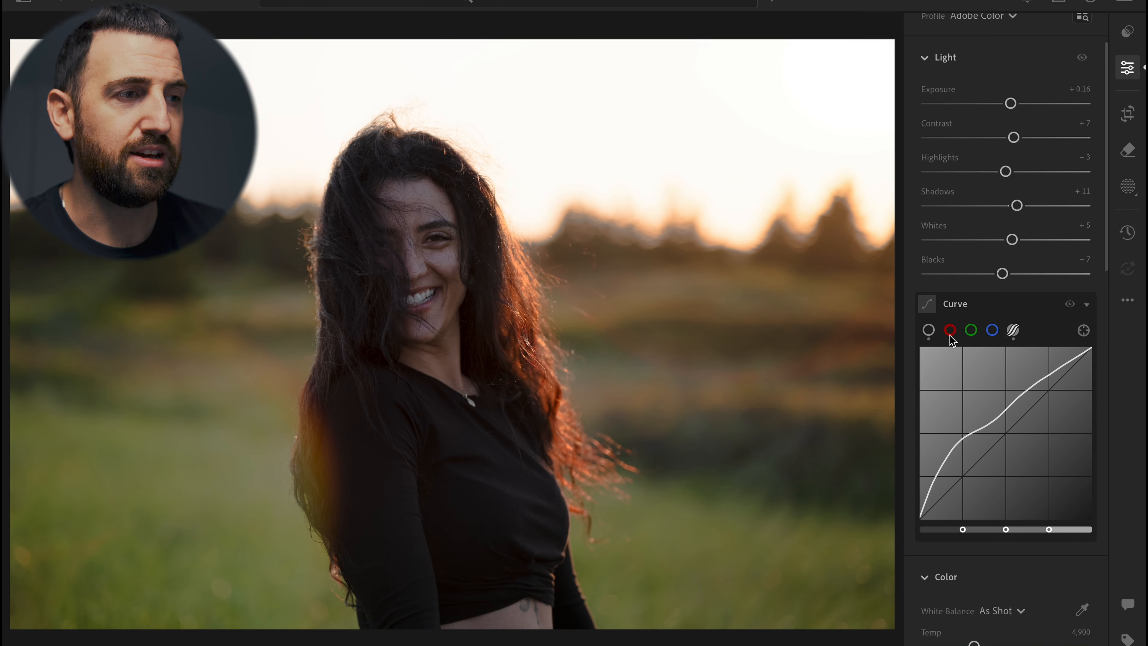
pyautogui.click(930, 331)
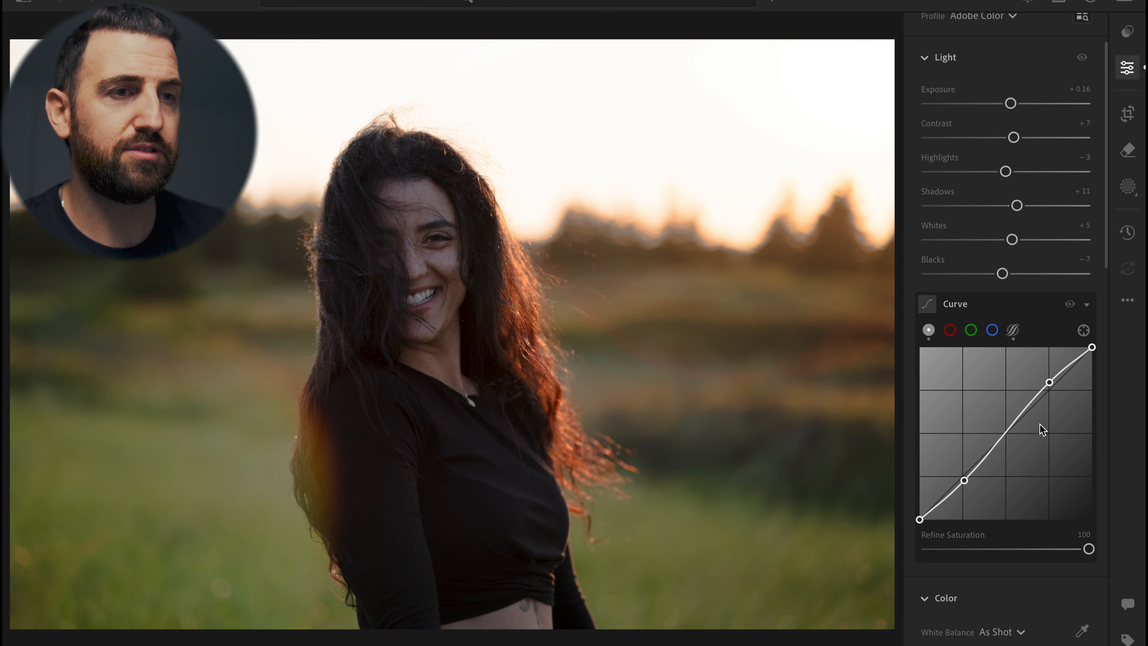
pyautogui.click(1003, 434)
pyautogui.moveTo(1004, 436)
pyautogui.mouseDown()
pyautogui.moveTo(997, 411)
pyautogui.moveTo(1009, 452)
pyautogui.moveTo(1007, 431)
pyautogui.mouseUp()
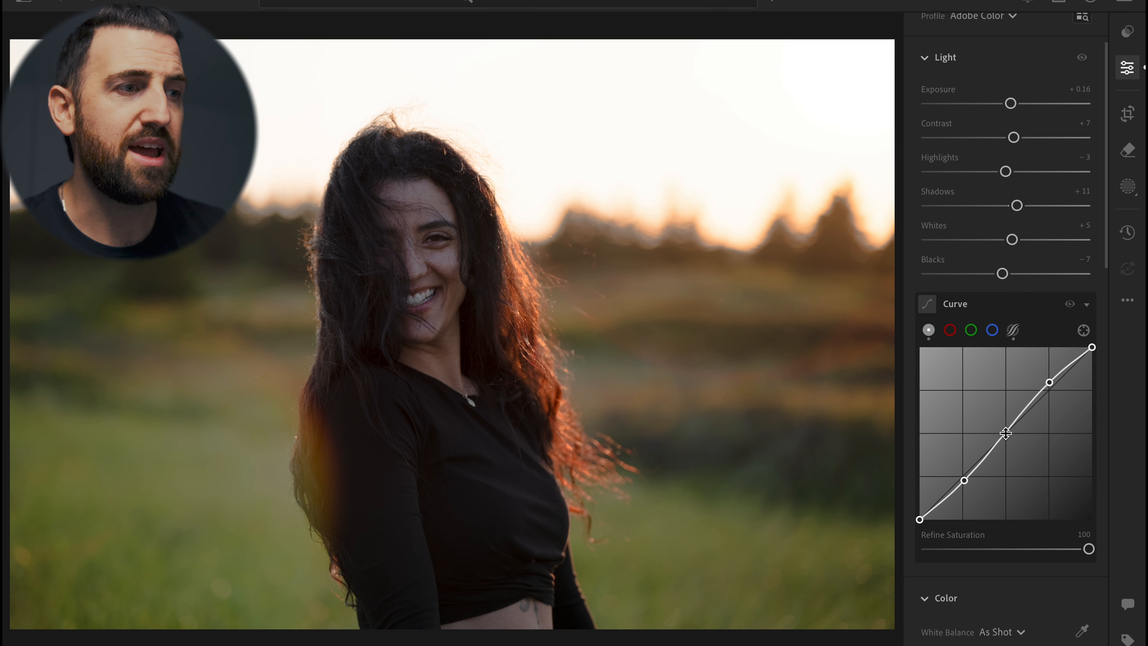
# Set Vibrance to +25 and Saturation to -7
pyautogui.scroll(-3, 1006, 434)
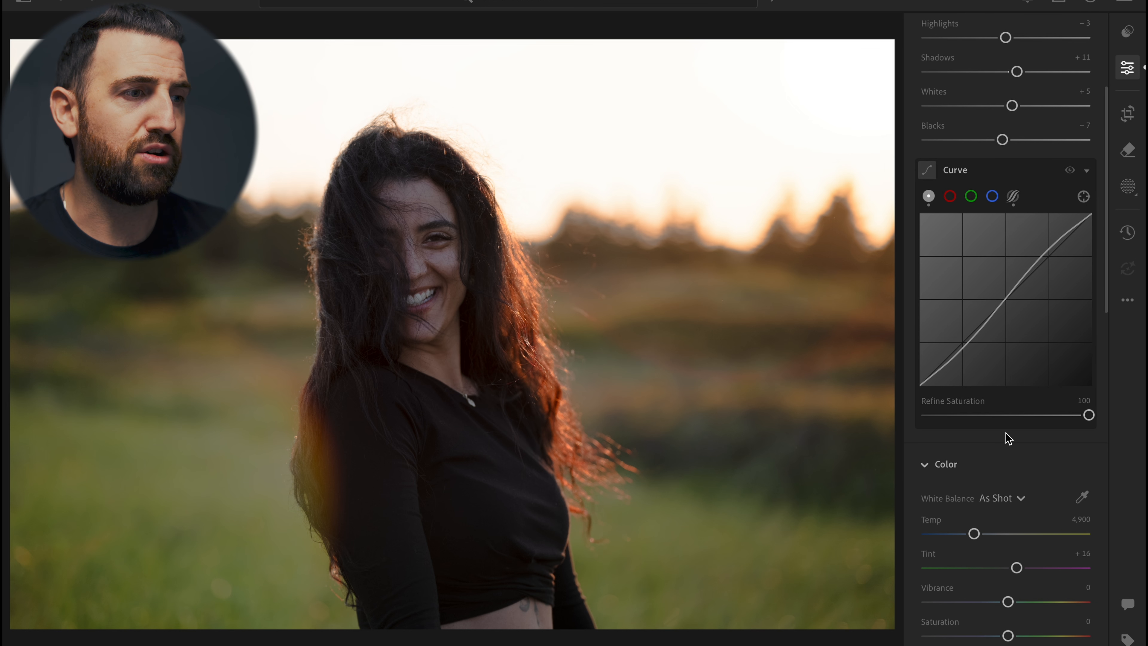
pyautogui.scroll(-3, 1008, 437)
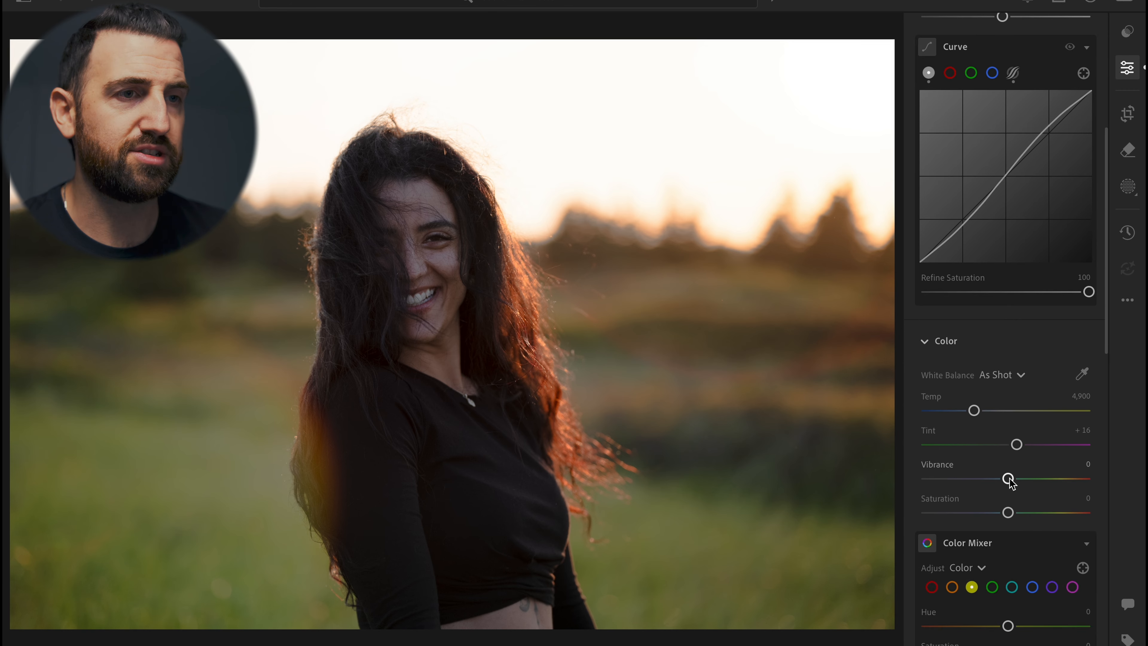
pyautogui.moveTo(1009, 481); pyautogui.dragTo(1025, 480)
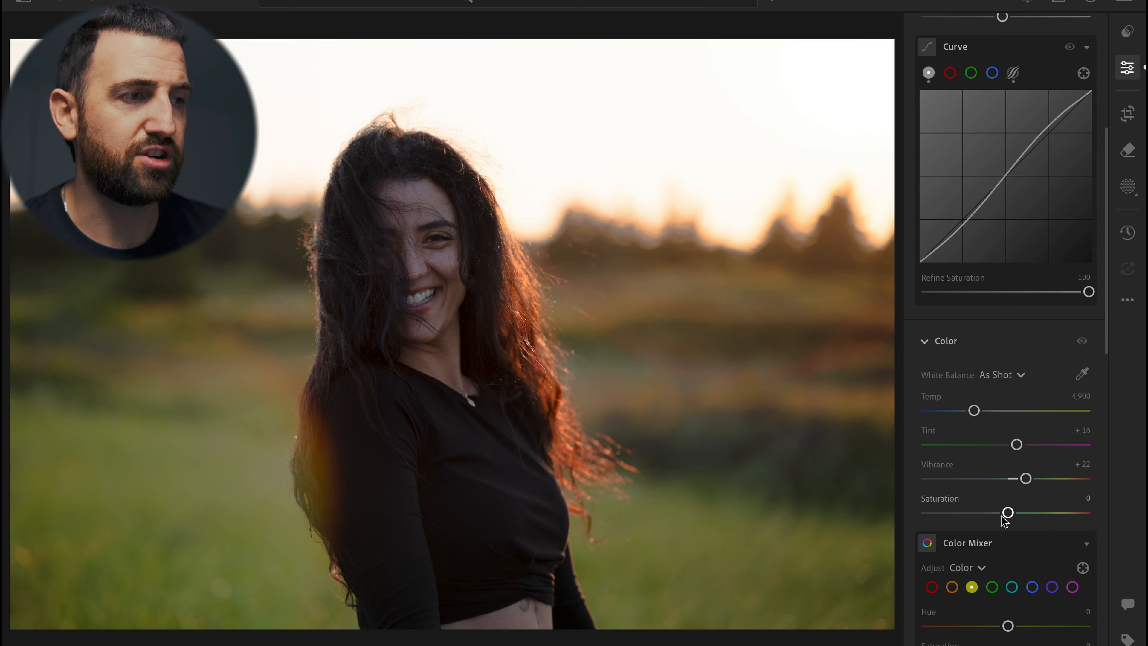
pyautogui.moveTo(1007, 513); pyautogui.dragTo(1003, 512)
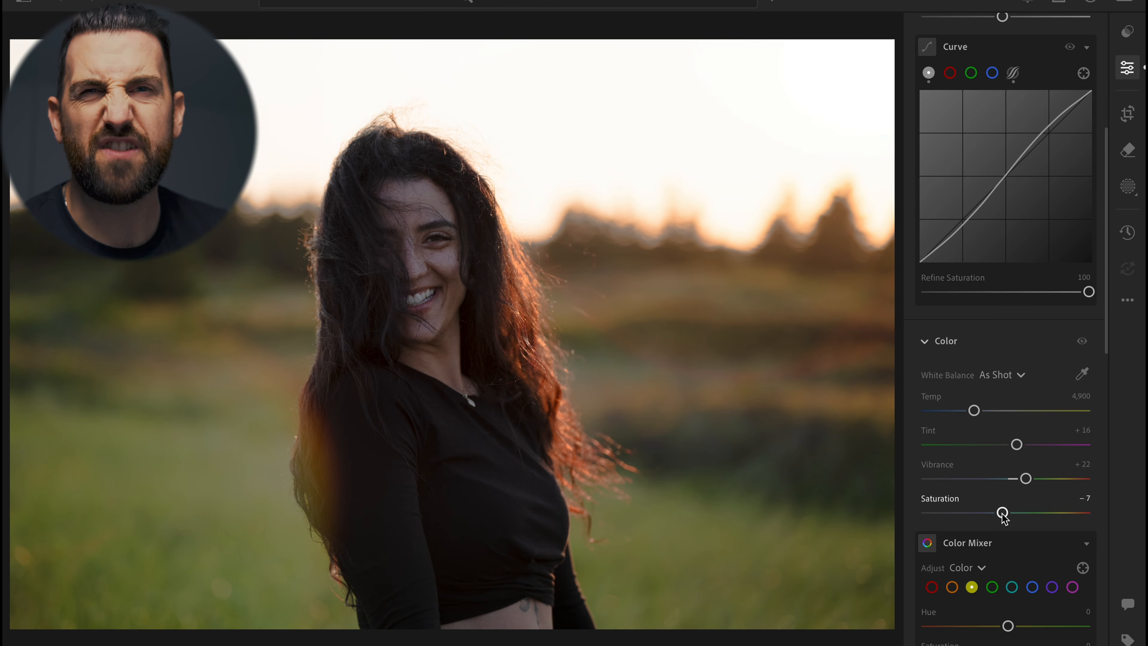
pyautogui.moveTo(1026, 480); pyautogui.dragTo(1029, 481)
# Set Clarity to -8 and Dehaze to +10 in the Effects section
pyautogui.scroll(-9, 1029, 483)
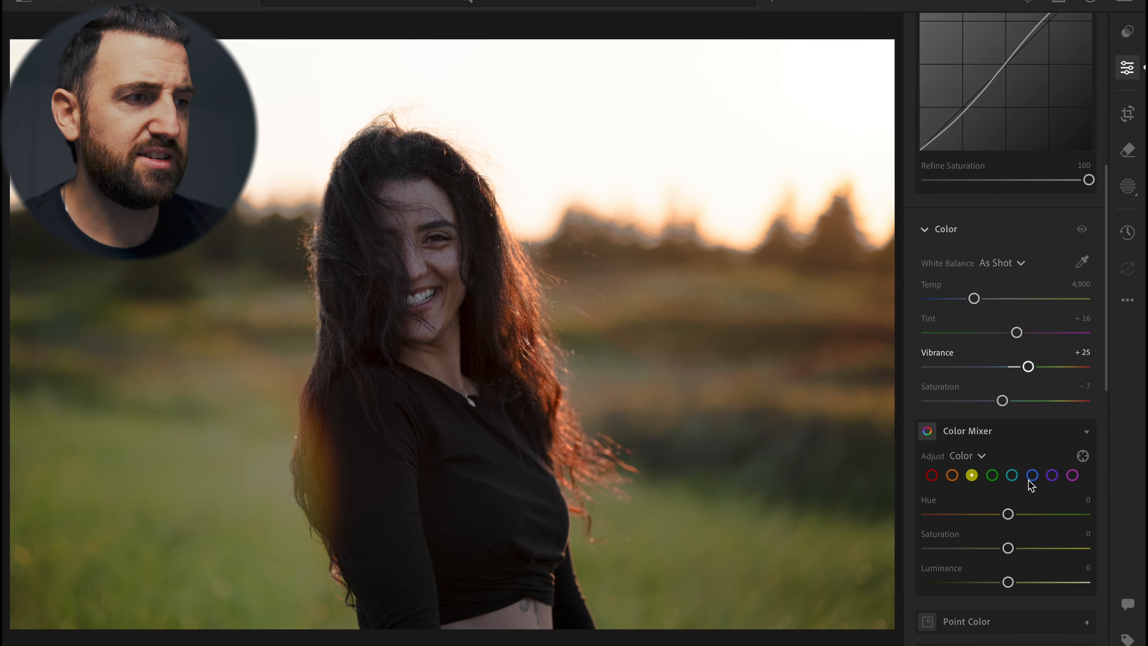
pyautogui.moveTo(1007, 480); pyautogui.dragTo(1015, 515)
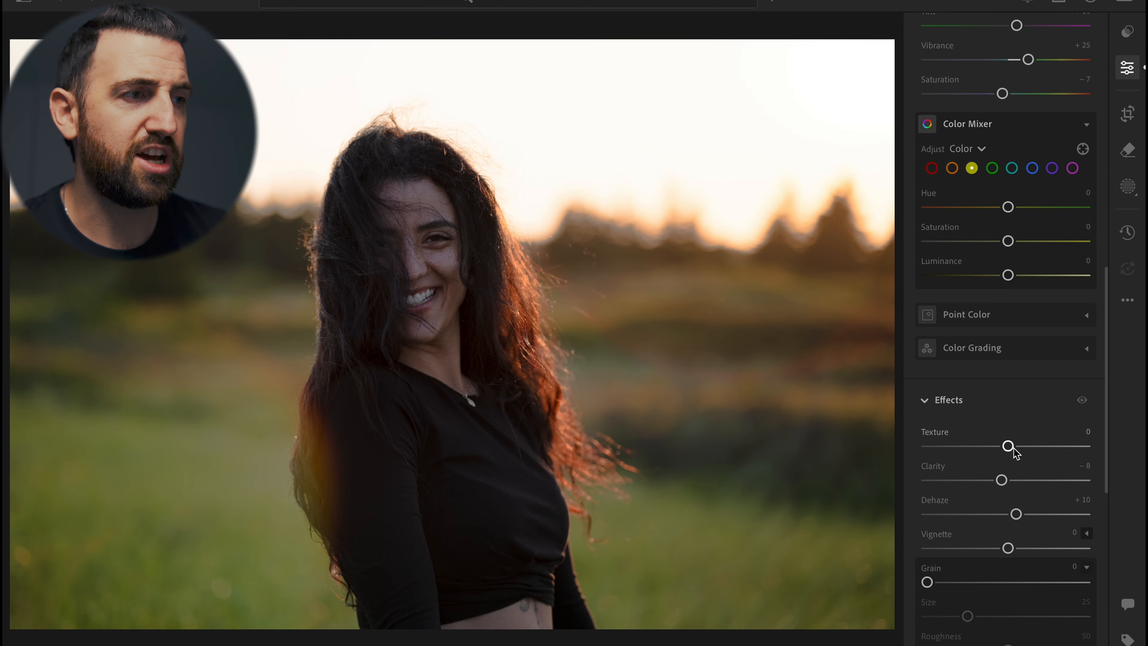
# Set Texture to +2 in the Effects section and compare the result with the original
pyautogui.moveTo(1007, 446); pyautogui.dragTo(1010, 446)
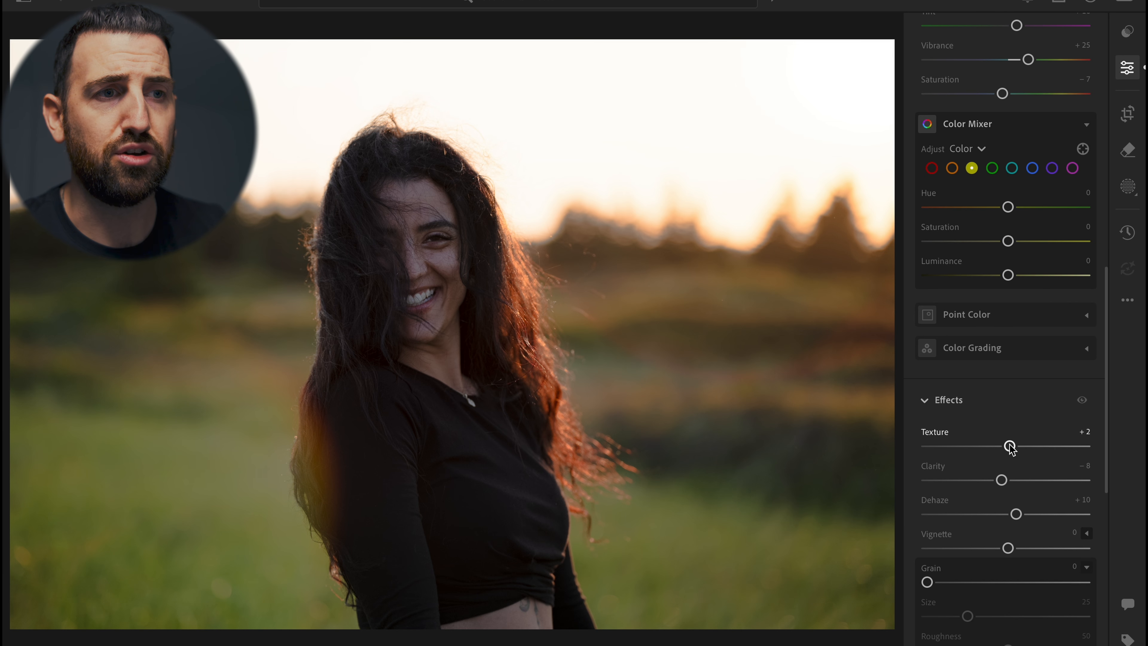
pyautogui.press('\\')
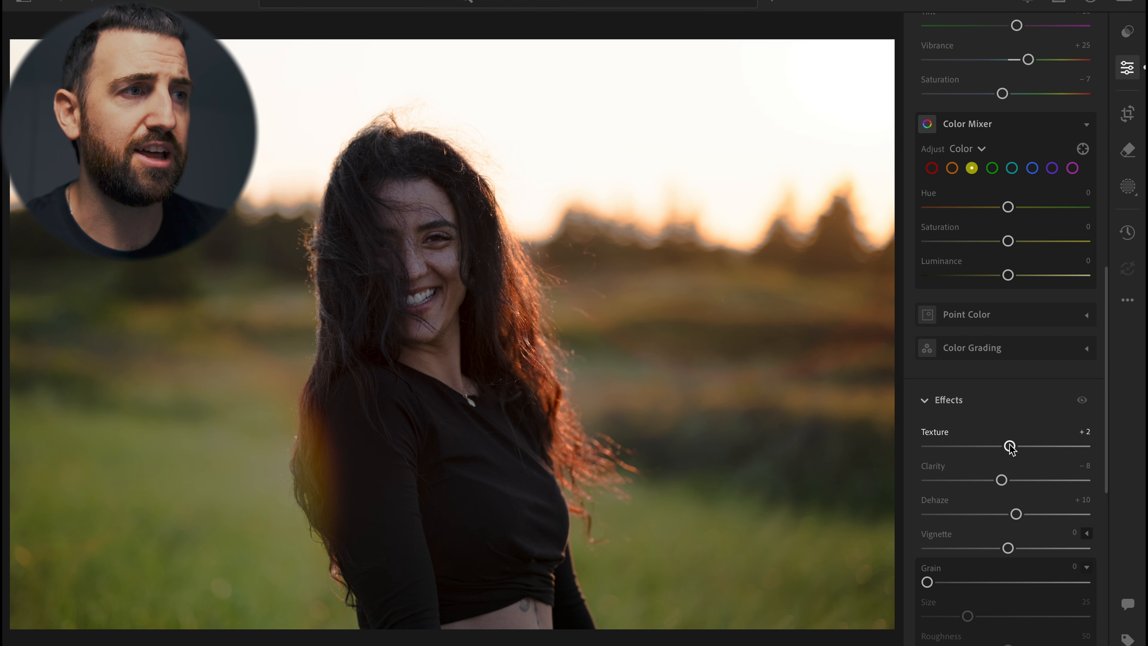
# Create a mask on the detected person and set its Shadows to +5, Exposure to +0.08 and Contrast to +12
pyautogui.press('m')
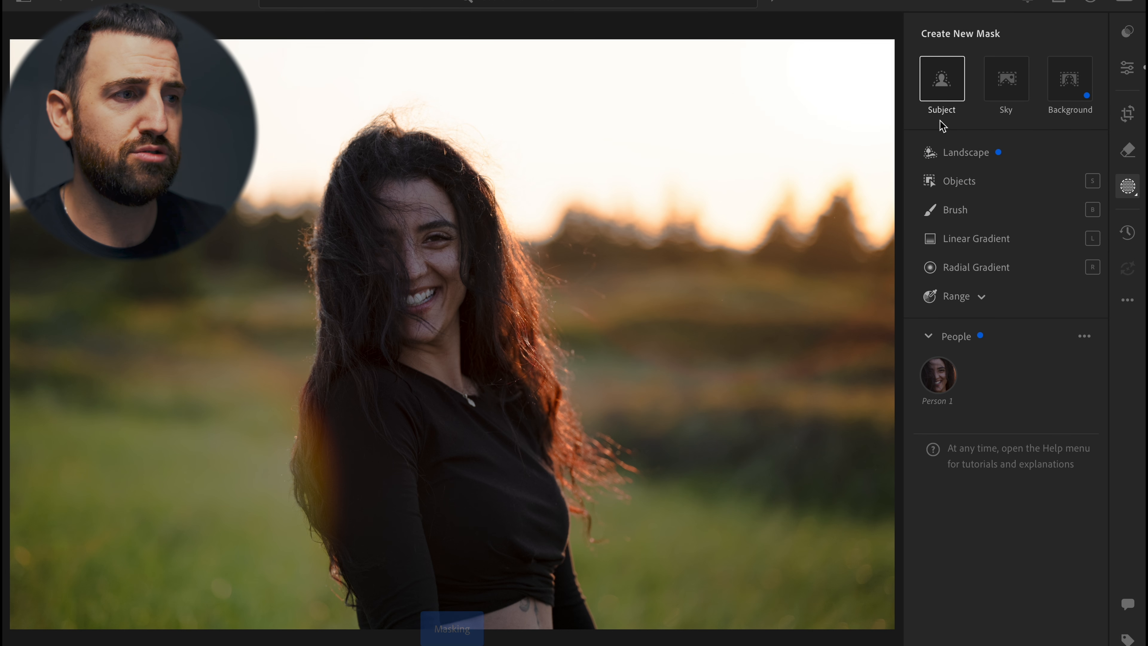
pyautogui.click(939, 374)
pyautogui.click(1075, 408)
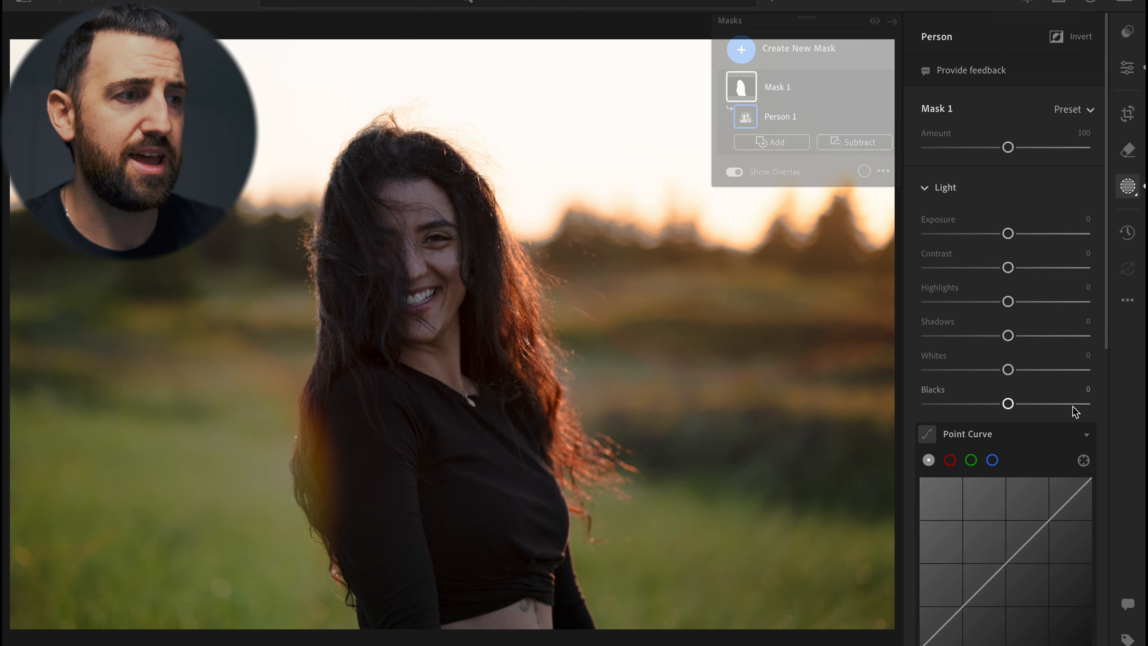
pyautogui.moveTo(1010, 335); pyautogui.dragTo(1013, 335)
pyautogui.moveTo(1009, 234); pyautogui.dragTo(1011, 234)
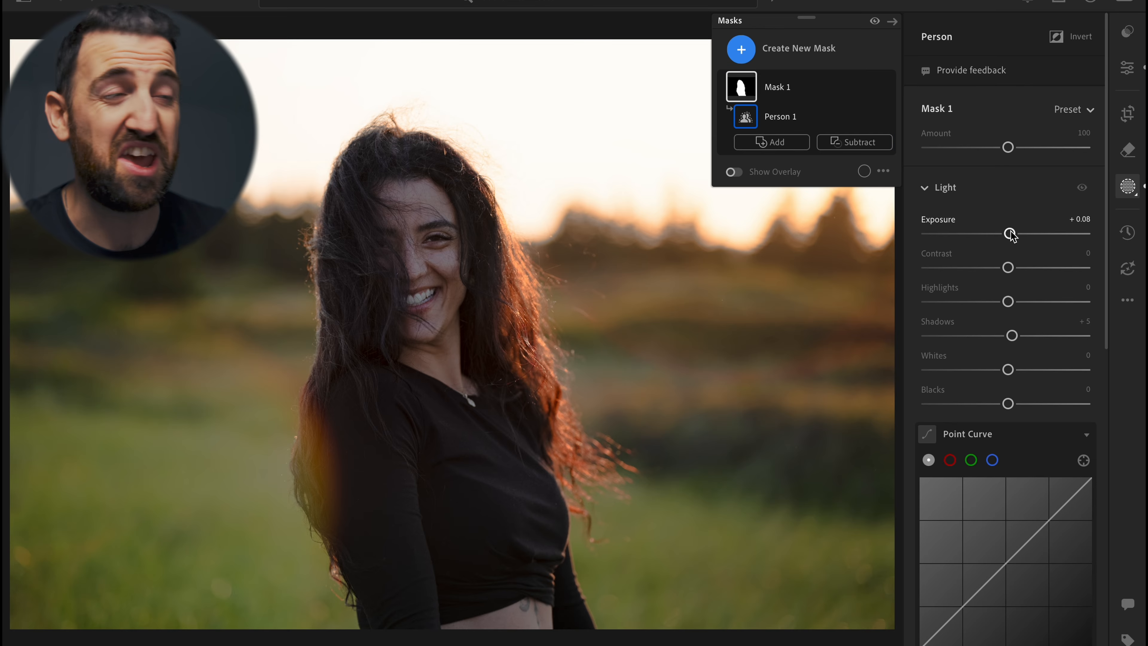
pyautogui.moveTo(1008, 267); pyautogui.dragTo(1018, 267)
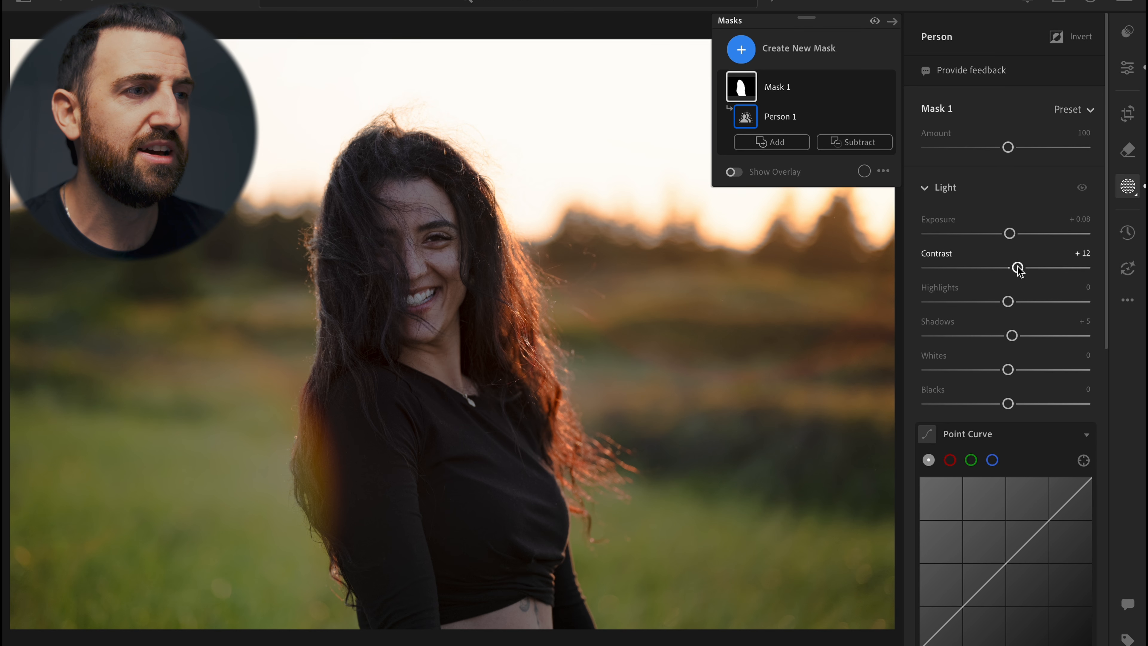
# Shape an S-curve in the mask's point curve by lowering a shadow point and raising a highlight point
pyautogui.scroll(-5, 1017, 271)
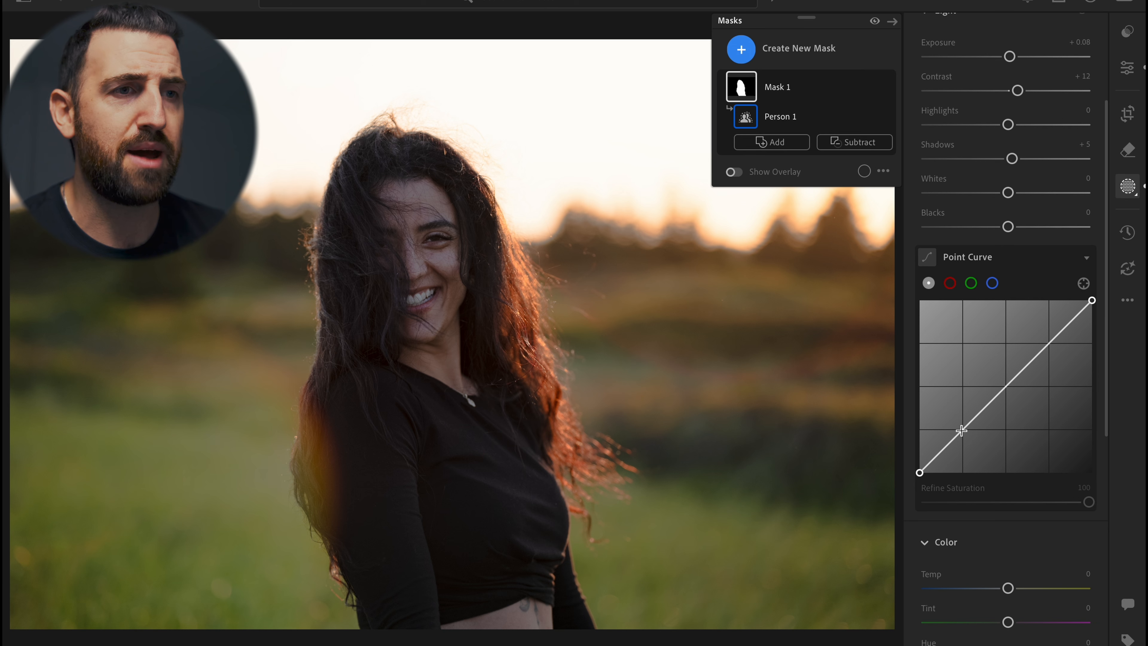
pyautogui.moveTo(962, 431); pyautogui.dragTo(964, 432)
pyautogui.moveTo(1048, 346); pyautogui.dragTo(1050, 337)
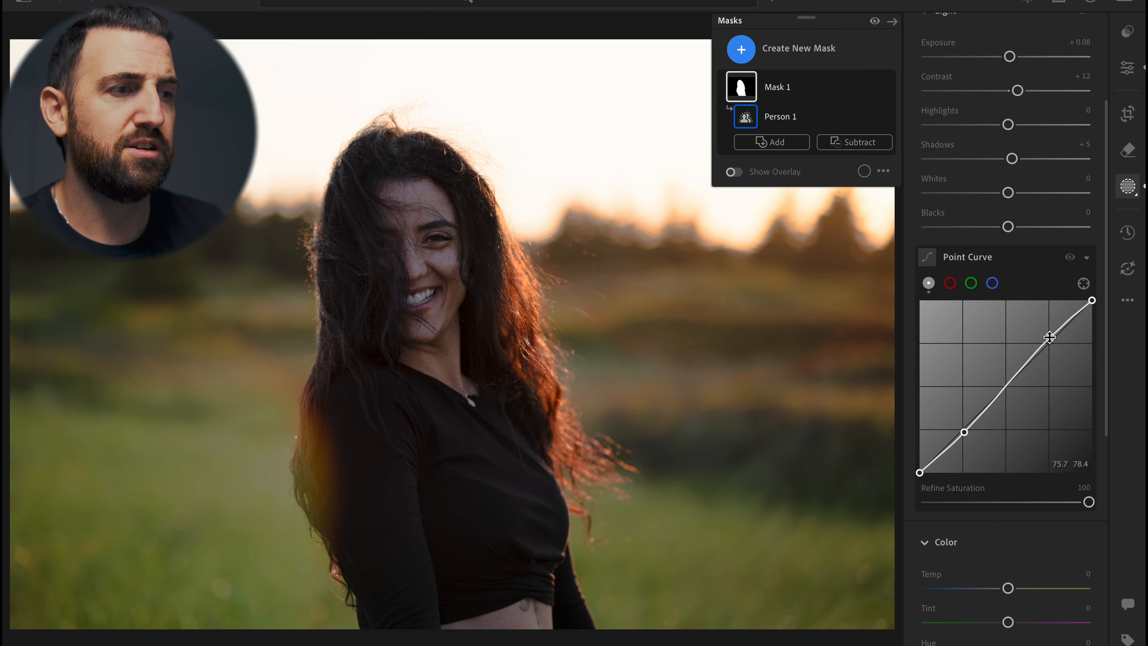
# Set the mask's color Saturation to +9 and leave masking
pyautogui.scroll(-3, 1049, 337)
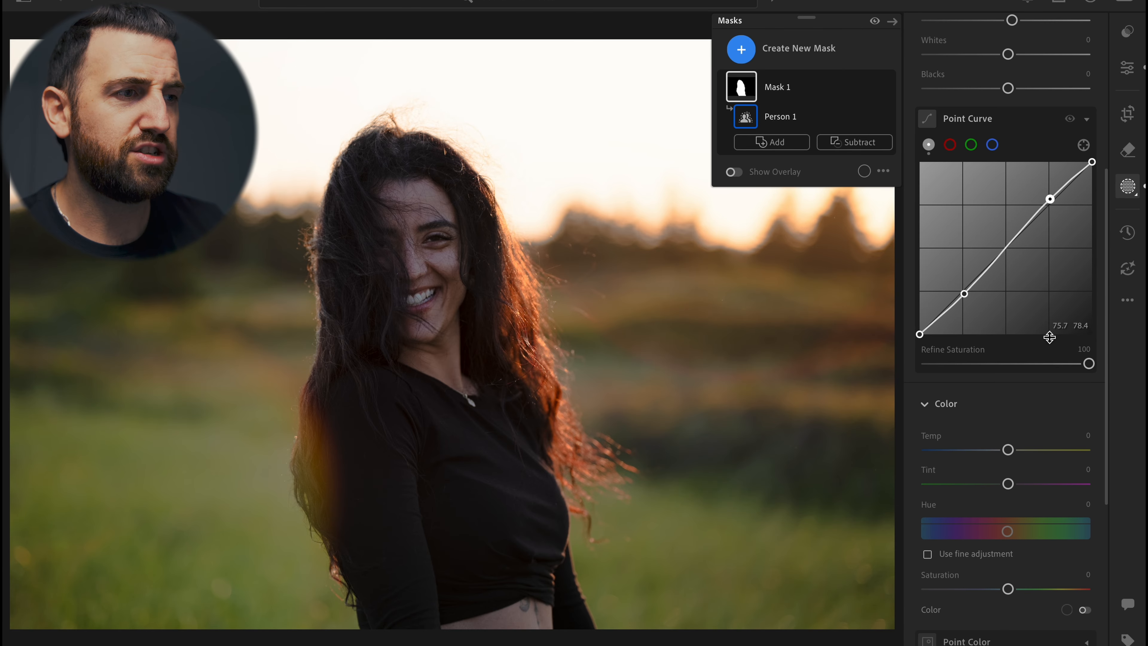
pyautogui.scroll(-3, 1049, 337)
pyautogui.moveTo(1008, 465); pyautogui.dragTo(1017, 469)
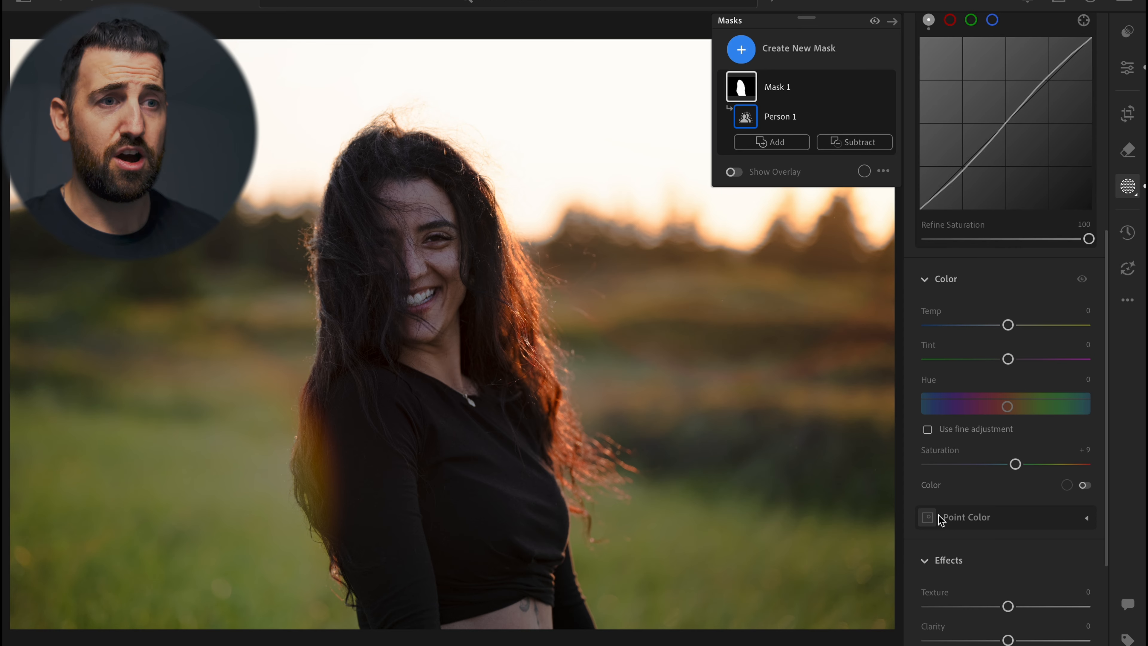
pyautogui.press('e')
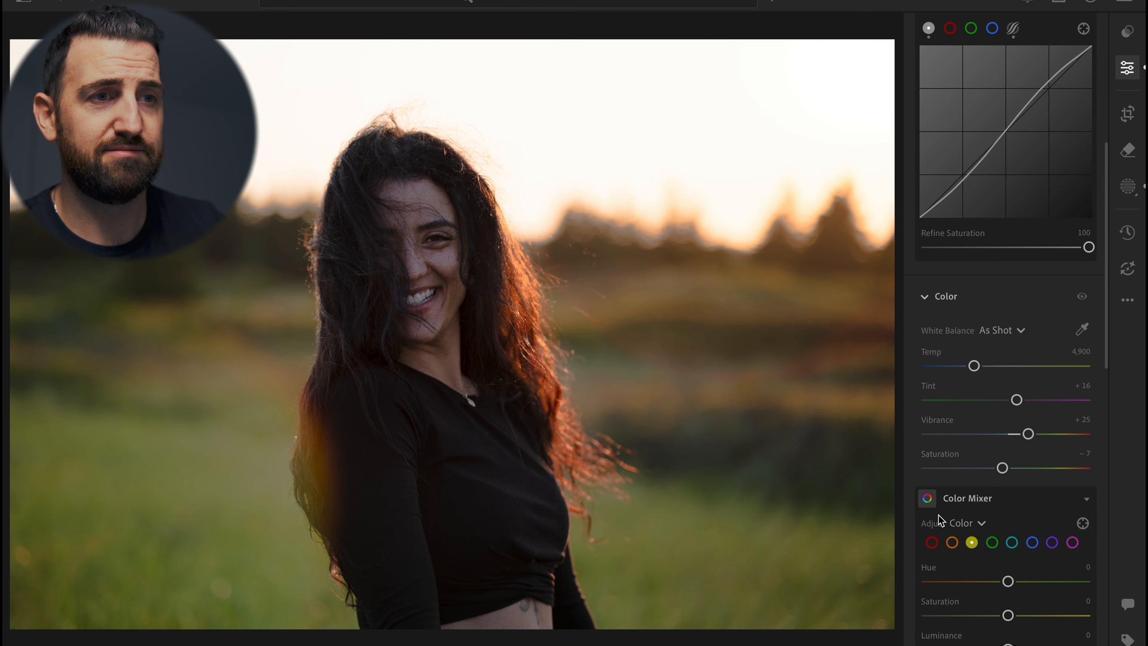
# Toggle the before/after view and scroll through all the edit panels to review the global adjustments
pyautogui.press('\\')
pyautogui.press('\\')
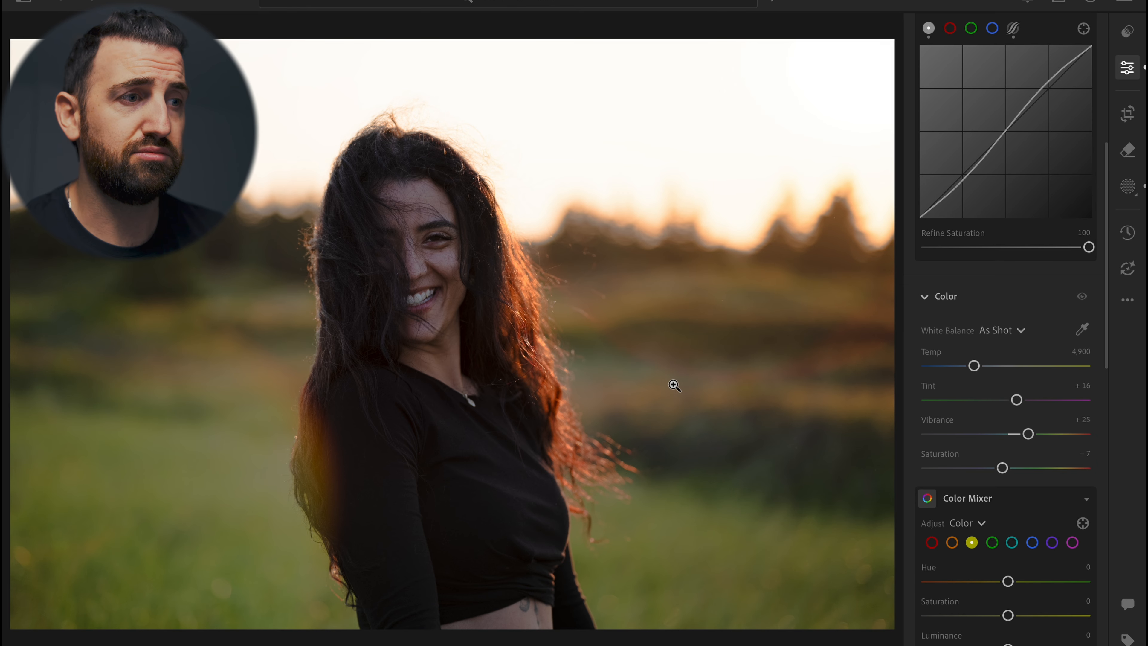
pyautogui.scroll(5, 989, 346)
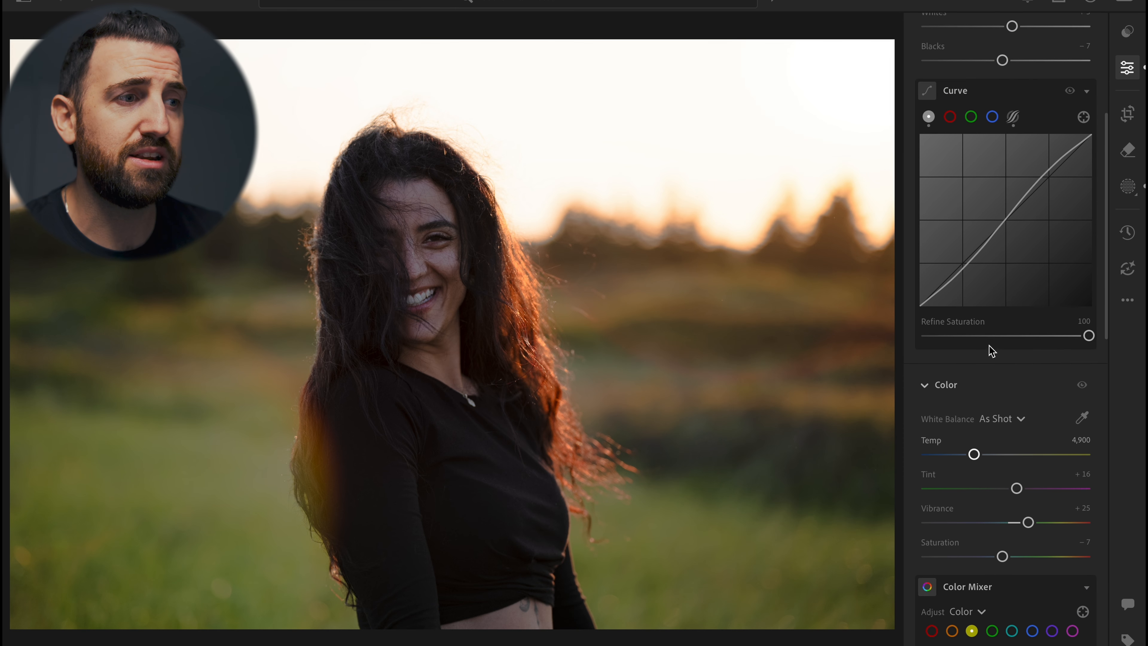
pyautogui.scroll(-6, 989, 346)
pyautogui.scroll(-4, 989, 346)
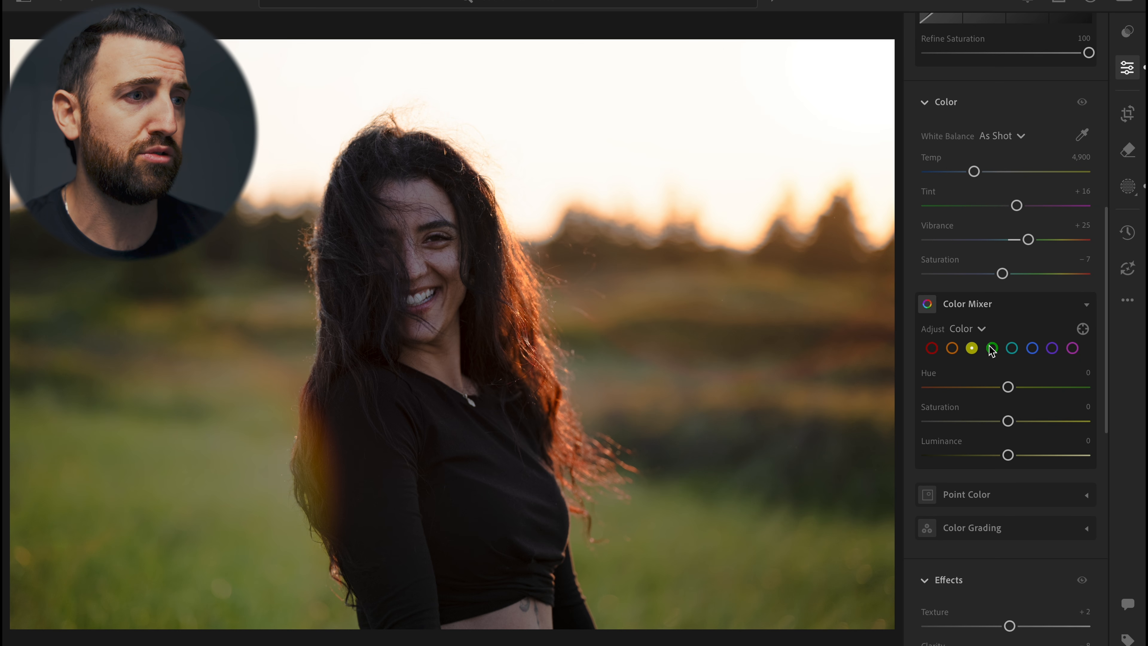
pyautogui.scroll(-2, 991, 351)
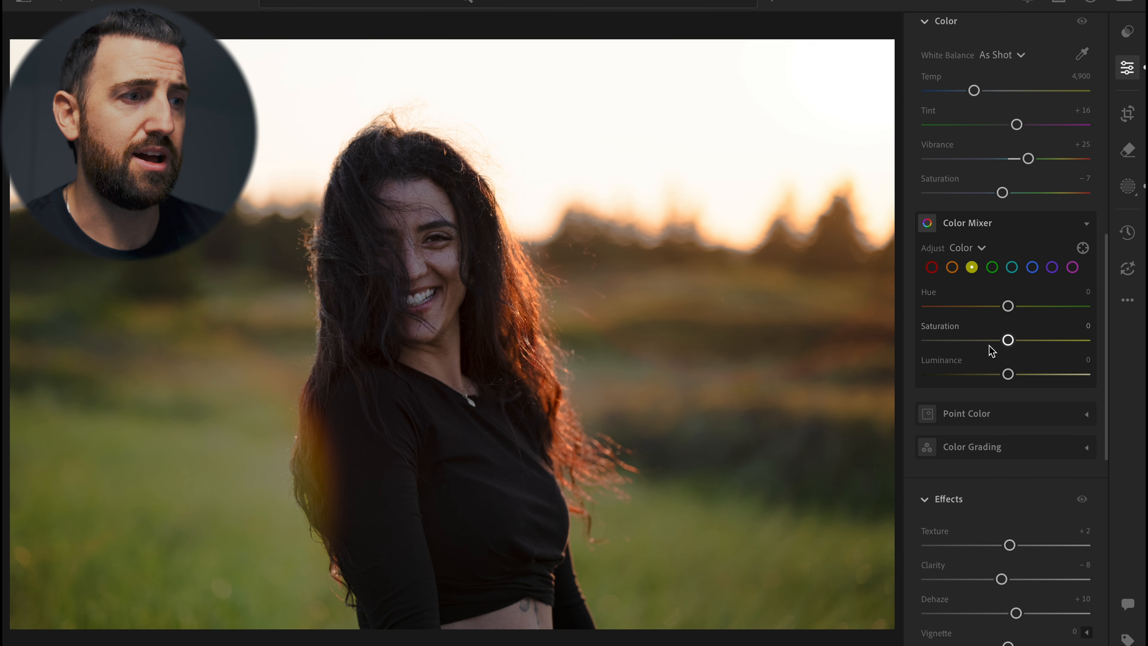
pyautogui.scroll(-3, 991, 351)
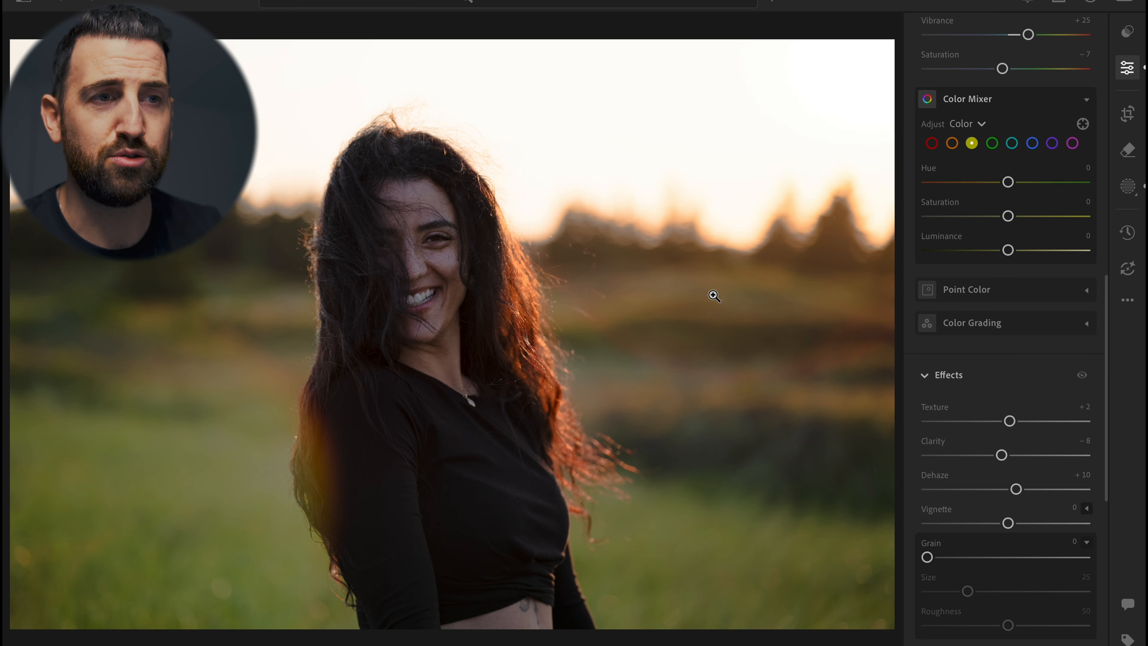
pyautogui.press('\\')
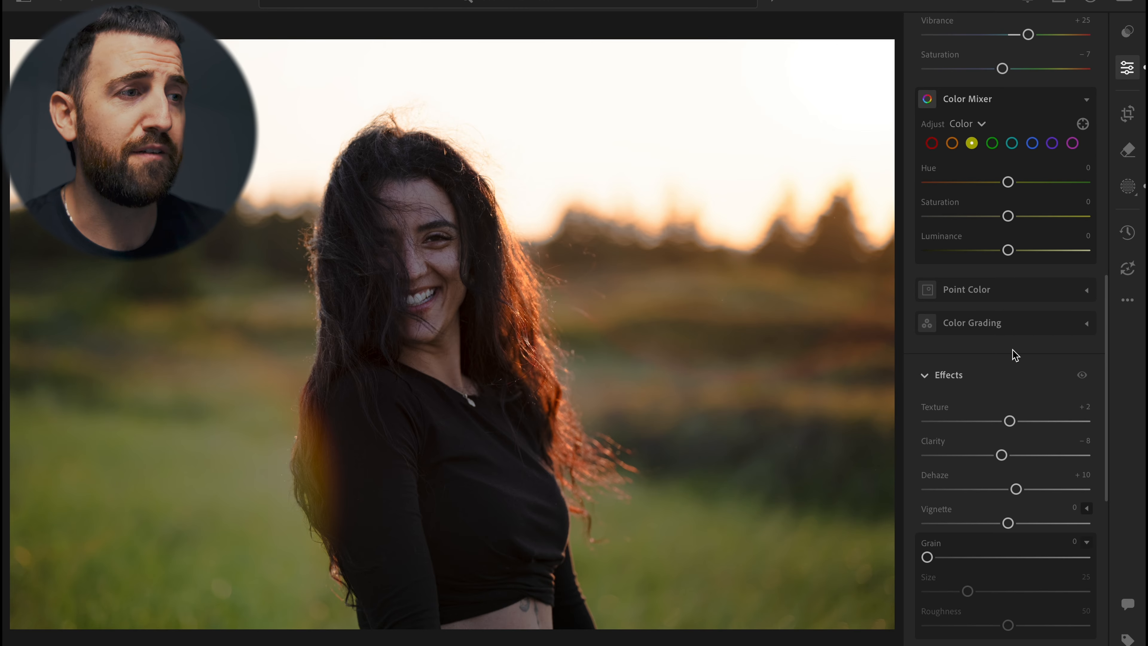
pyautogui.scroll(10, 1012, 354)
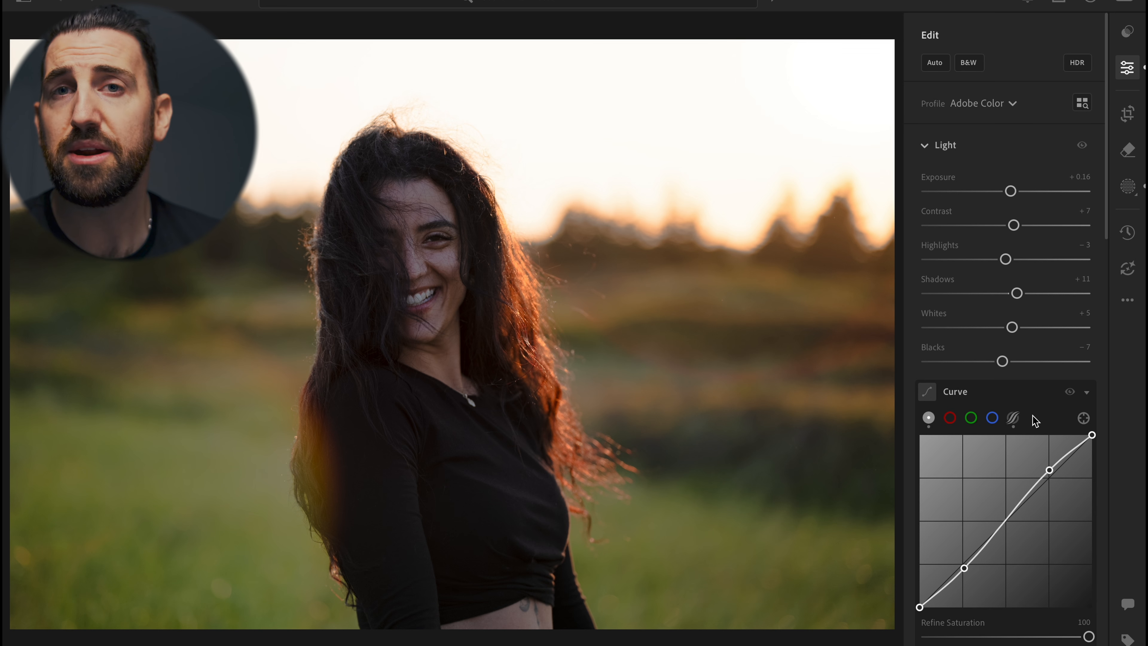
pyautogui.scroll(-2, 1032, 416)
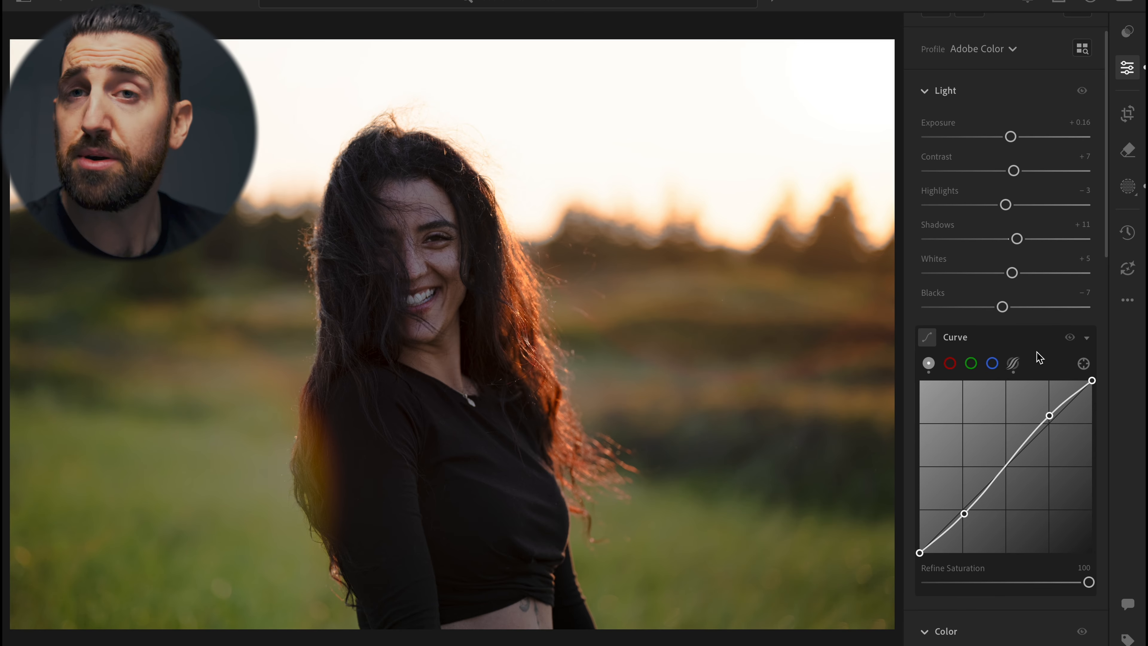
pyautogui.scroll(-1, 1037, 352)
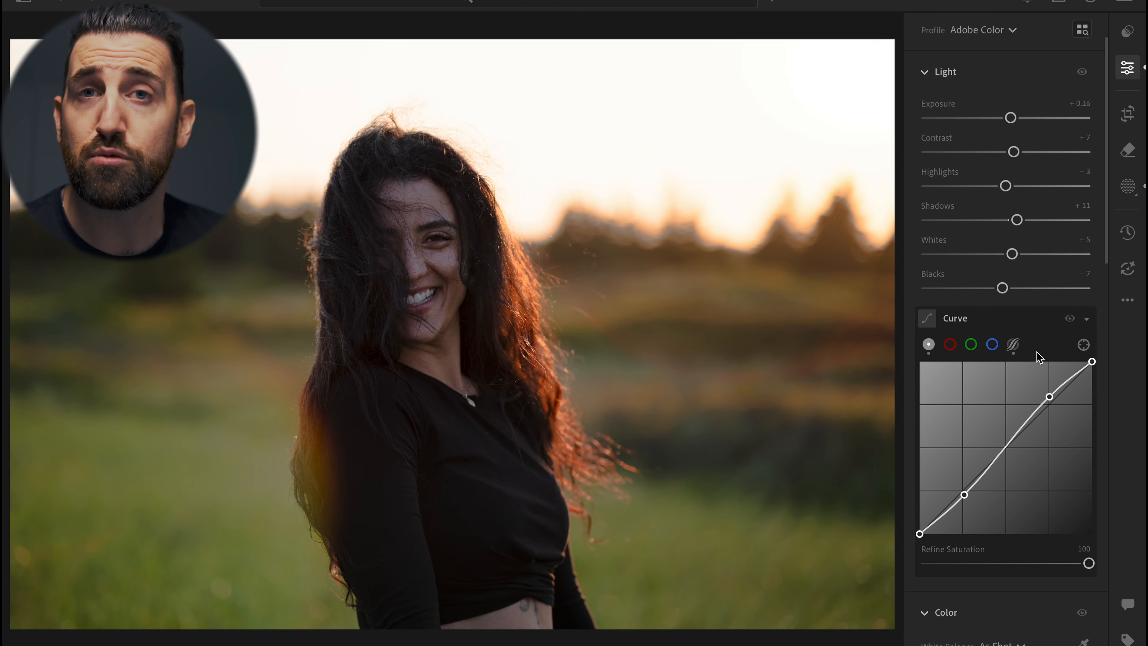